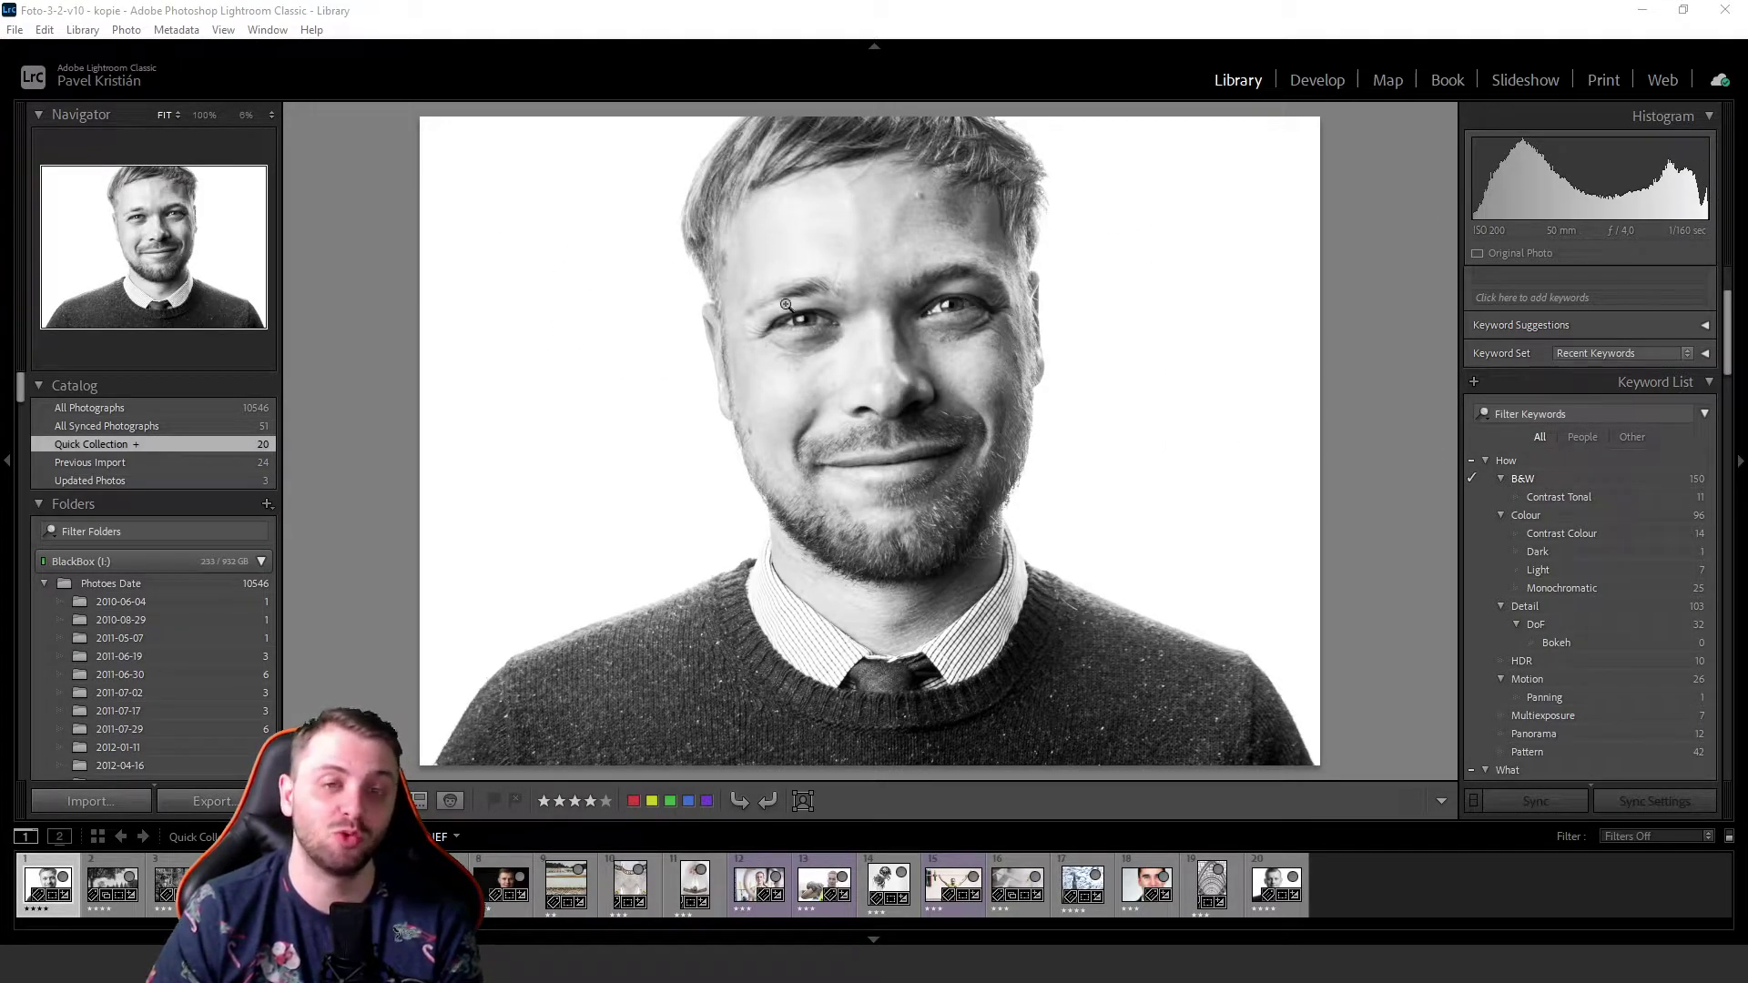
- Open the portrait for developing and shift its Exposure to −5.00, −3.42 and −1.14 to compare the histogram
left_click(1311, 88)
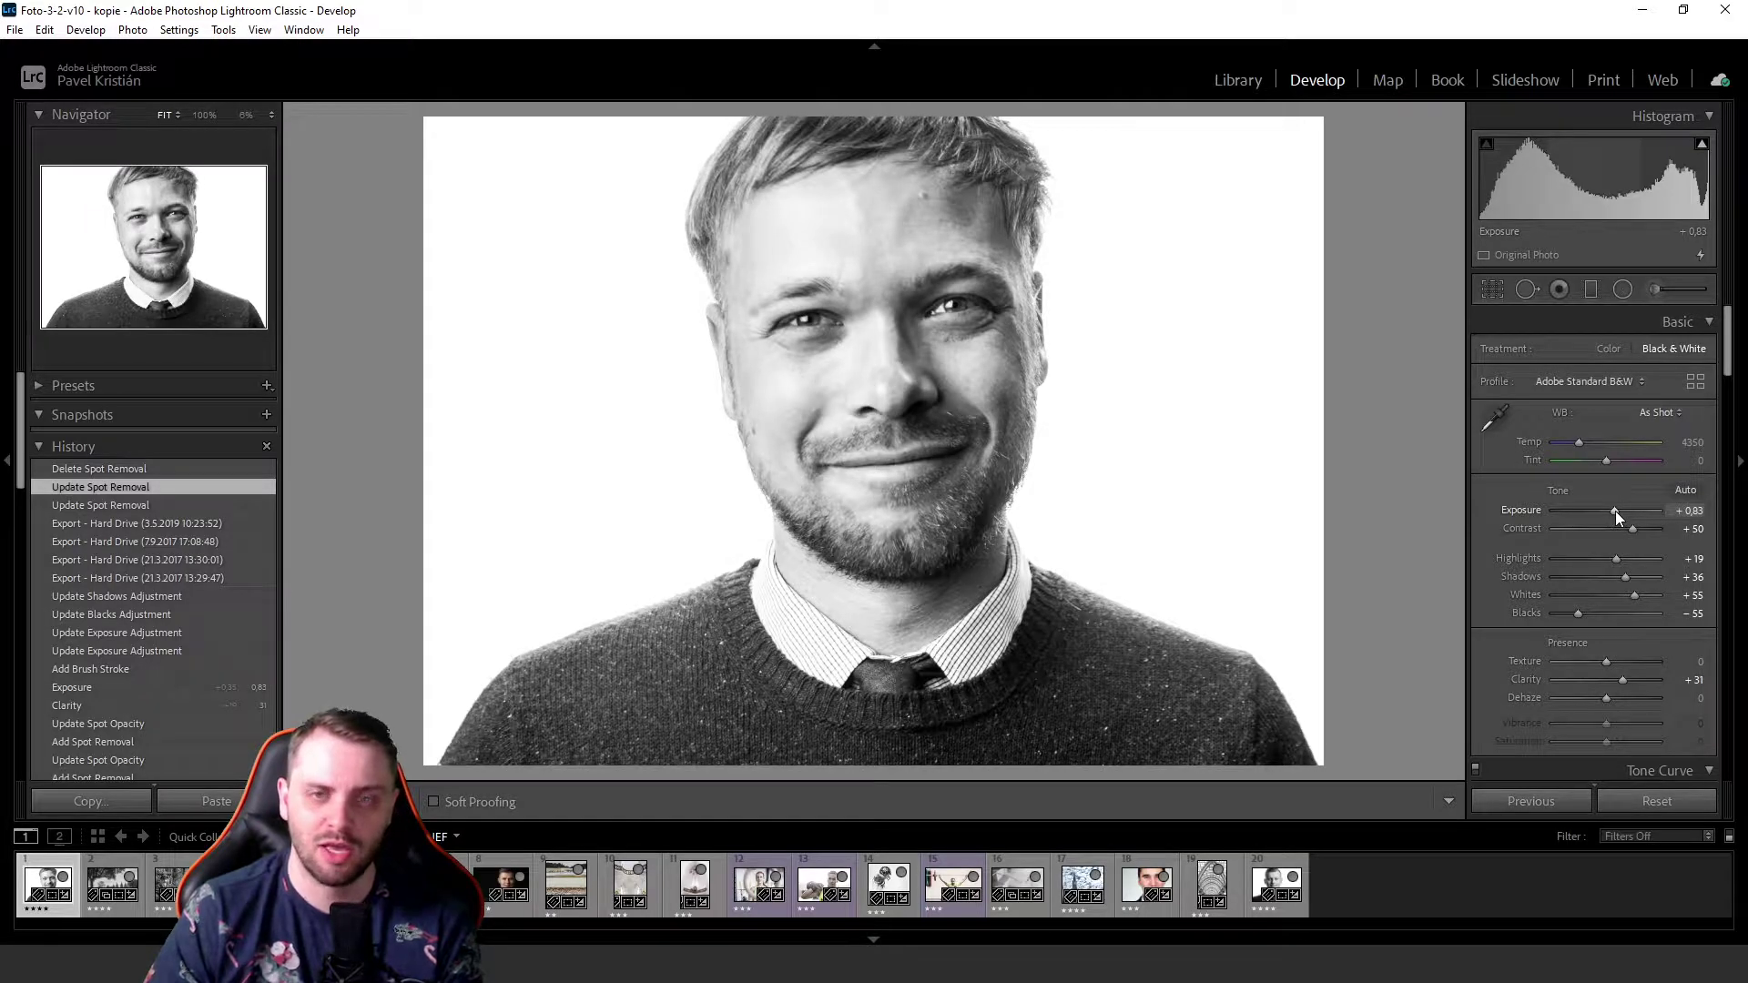
left_click_drag(1615, 510, 1544, 495)
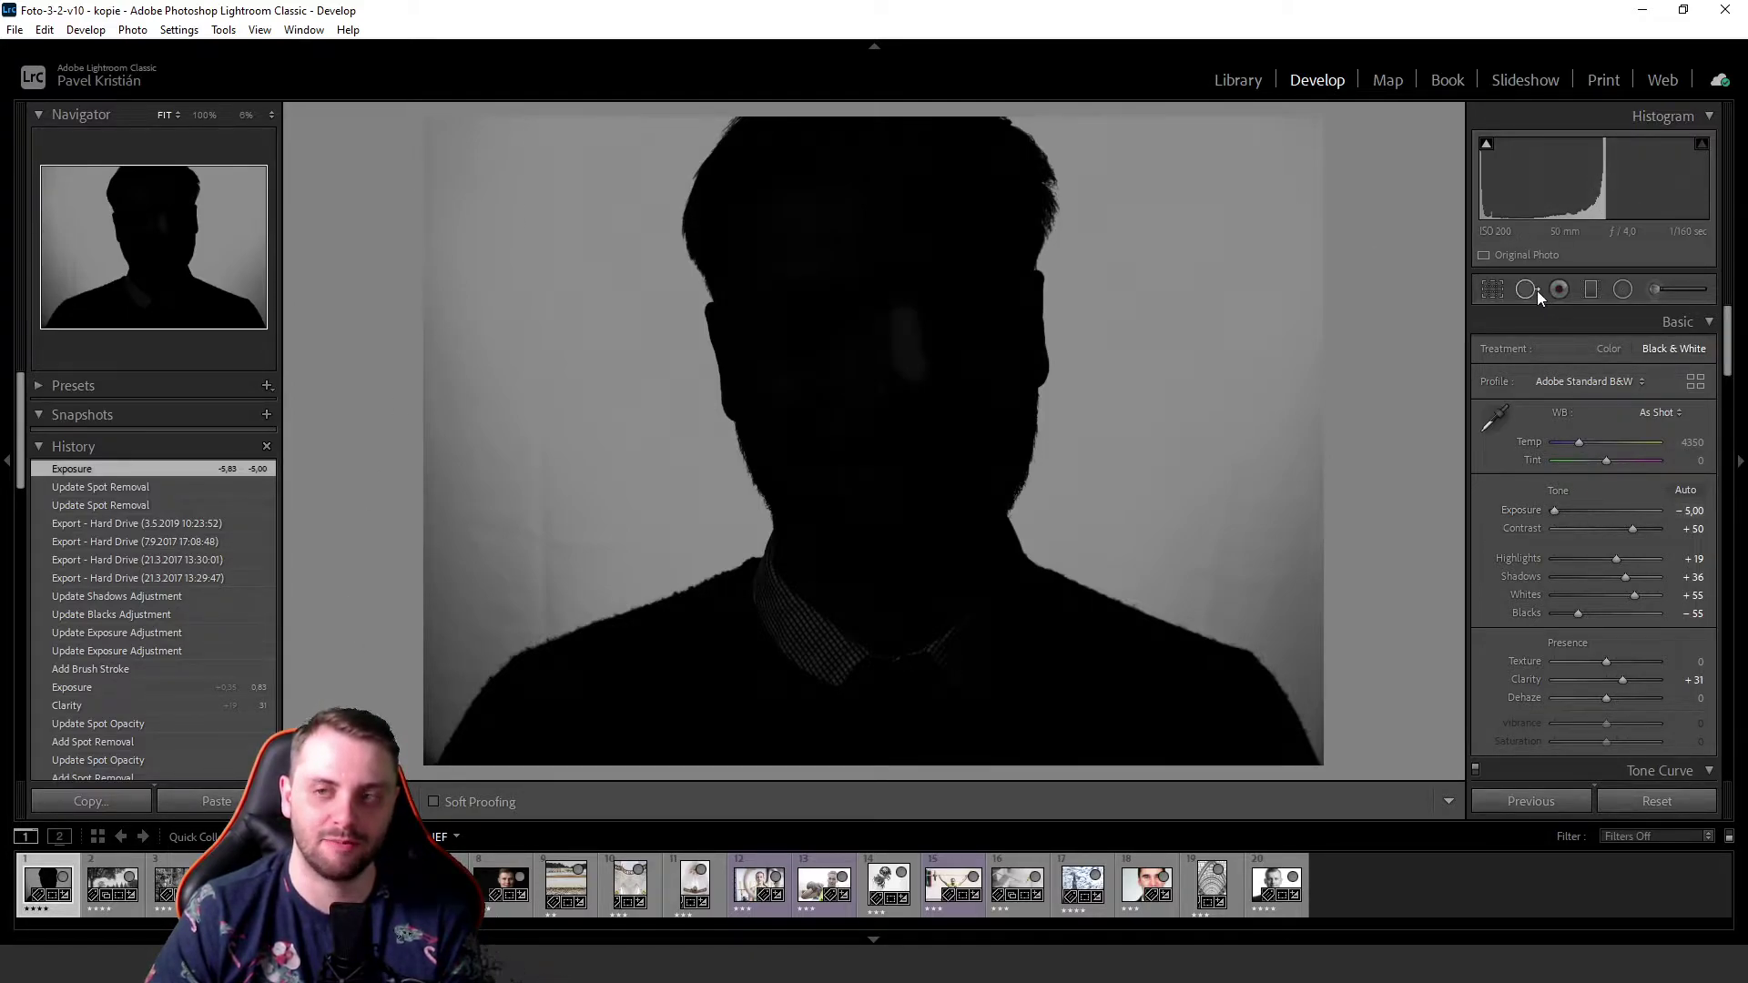
mouse_move(1555, 511)
left_mouse_down()
mouse_move(1635, 511)
mouse_move(1545, 508)
mouse_move(1568, 508)
left_mouse_up()
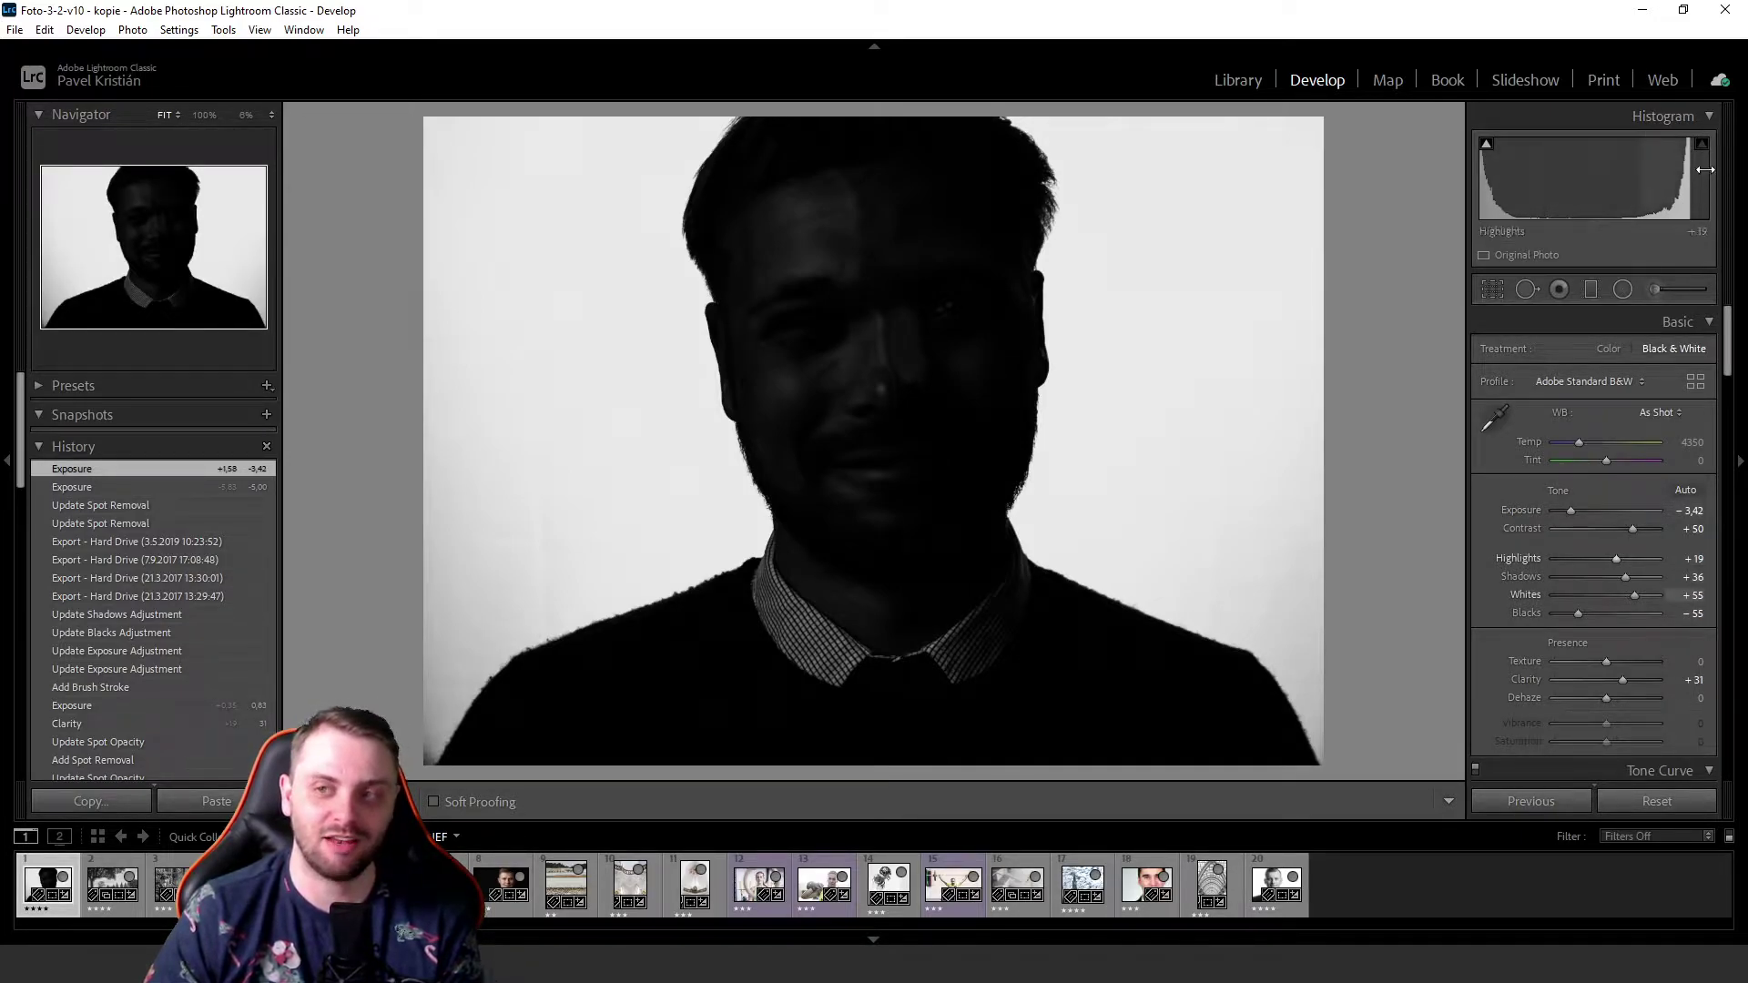
left_click_drag(1571, 511, 1594, 514)
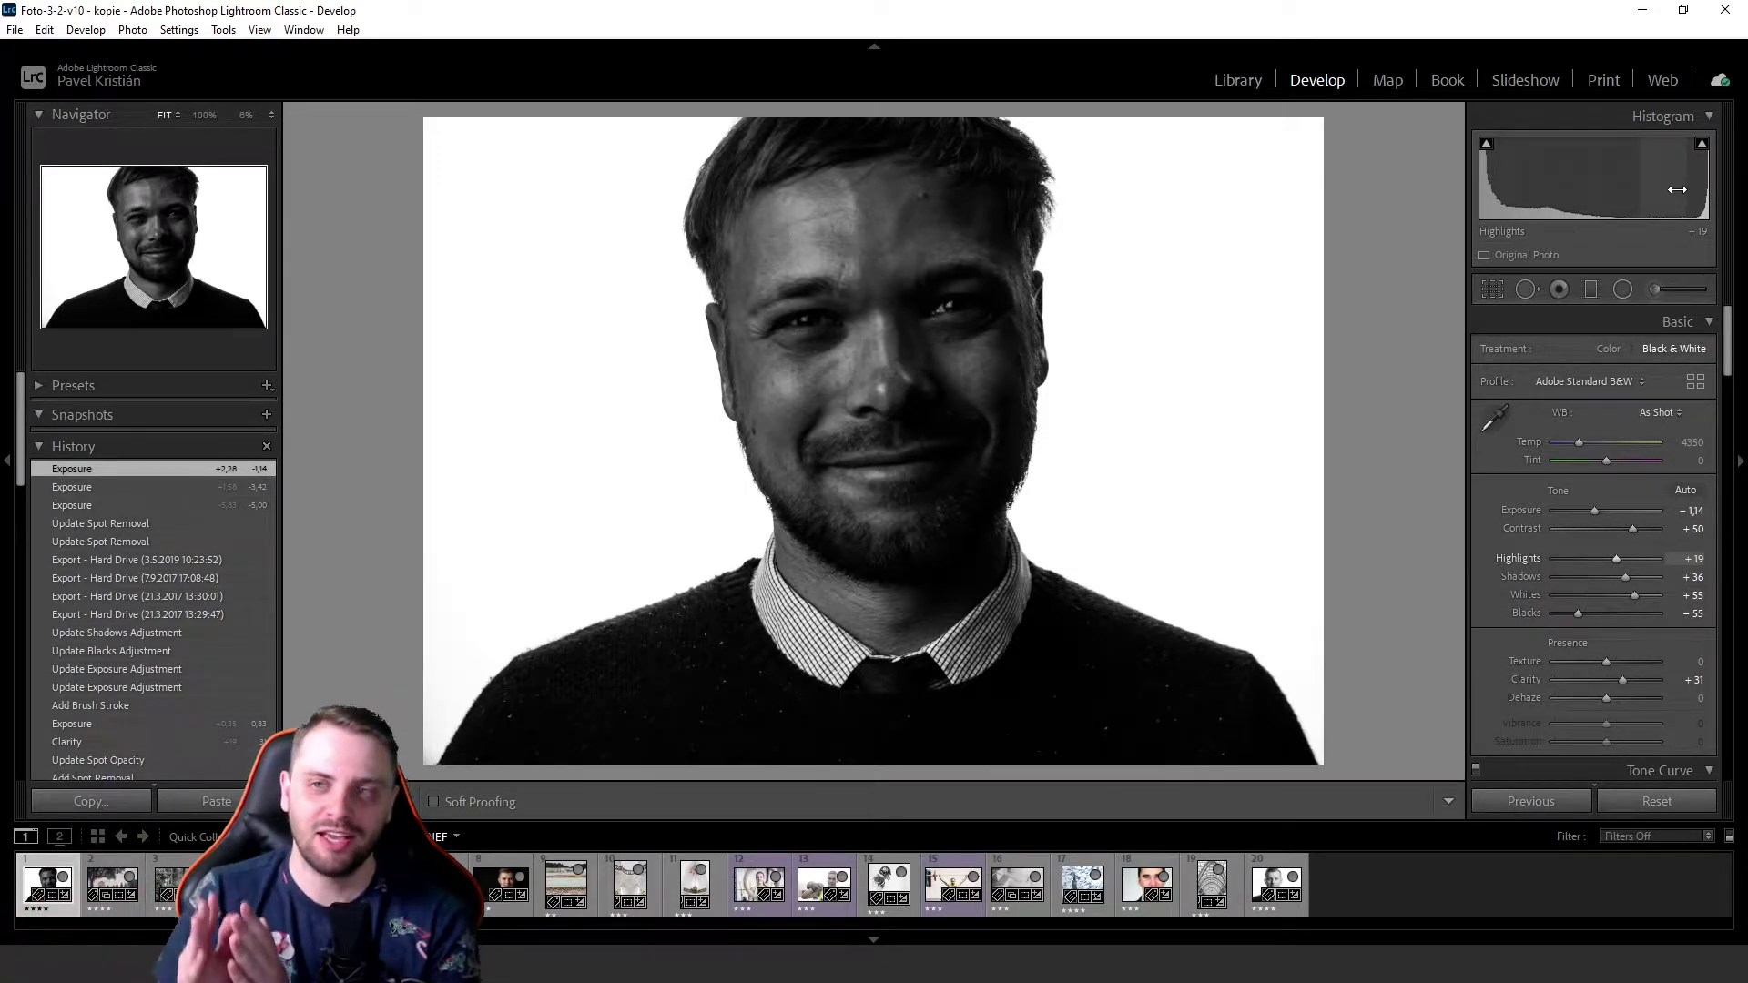
- Turn on the highlight clipping overlay and try the portrait's Exposure at −1.58 and +5.00
left_click(1701, 144)
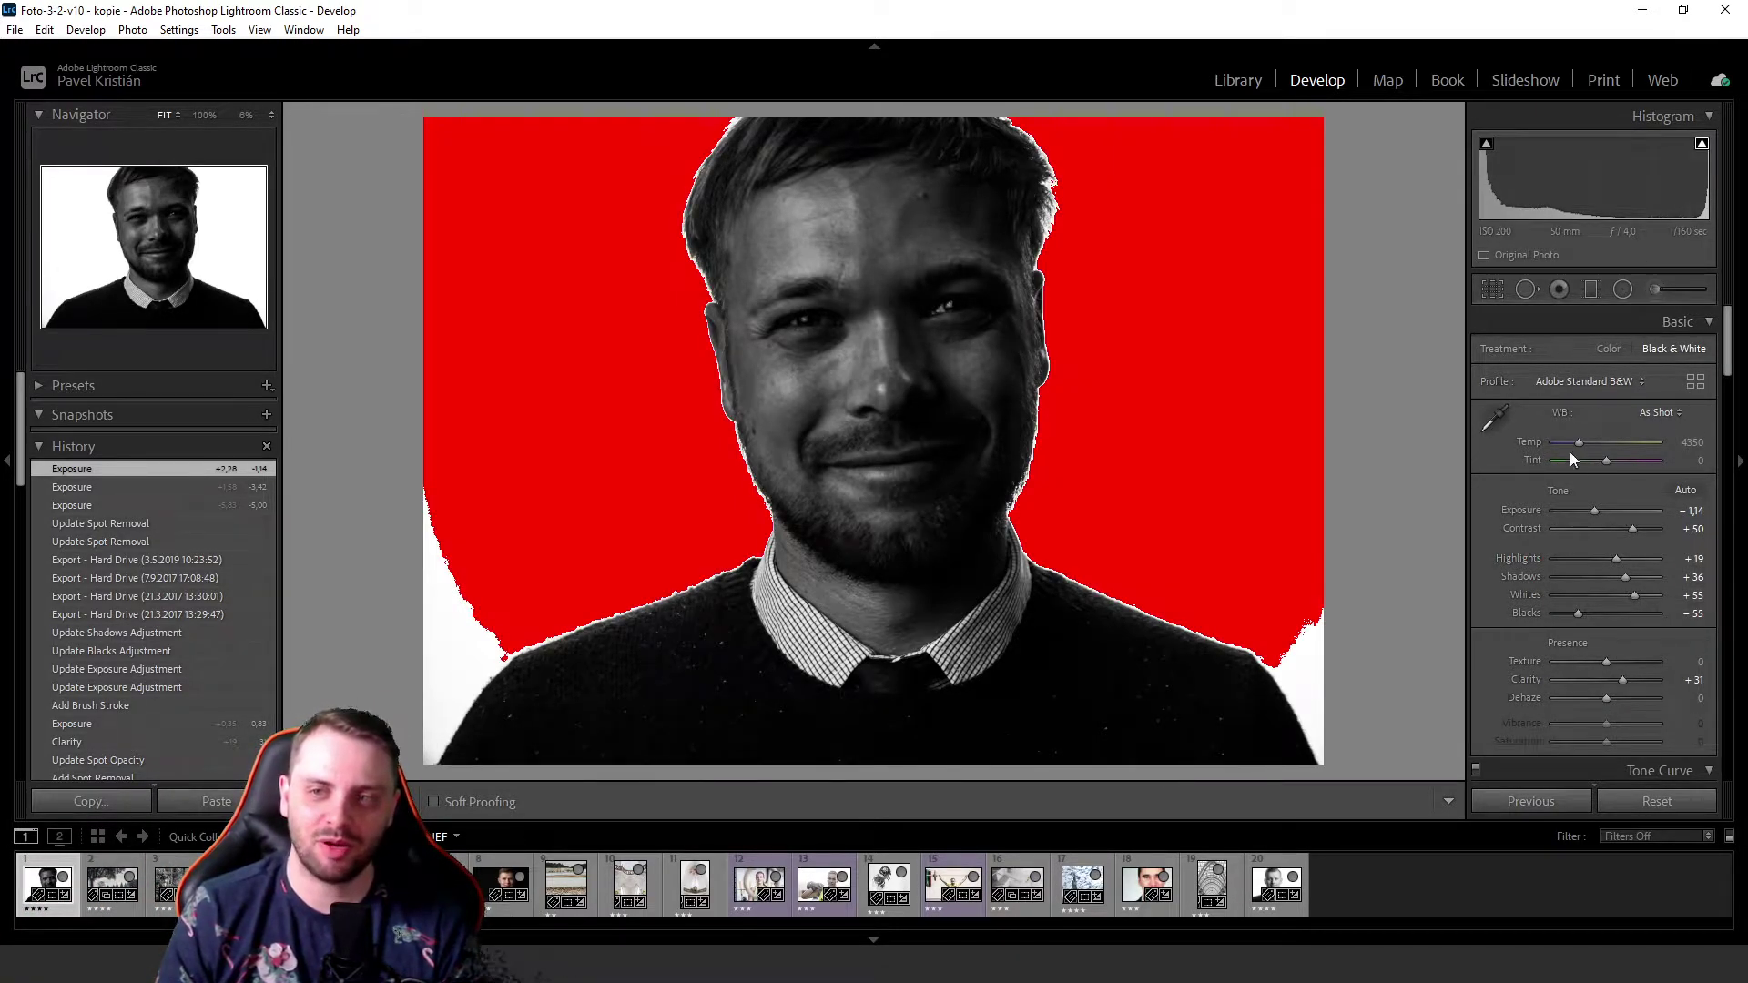
mouse_move(1594, 510)
left_mouse_down()
mouse_move(1569, 510)
mouse_move(1591, 507)
left_mouse_up()
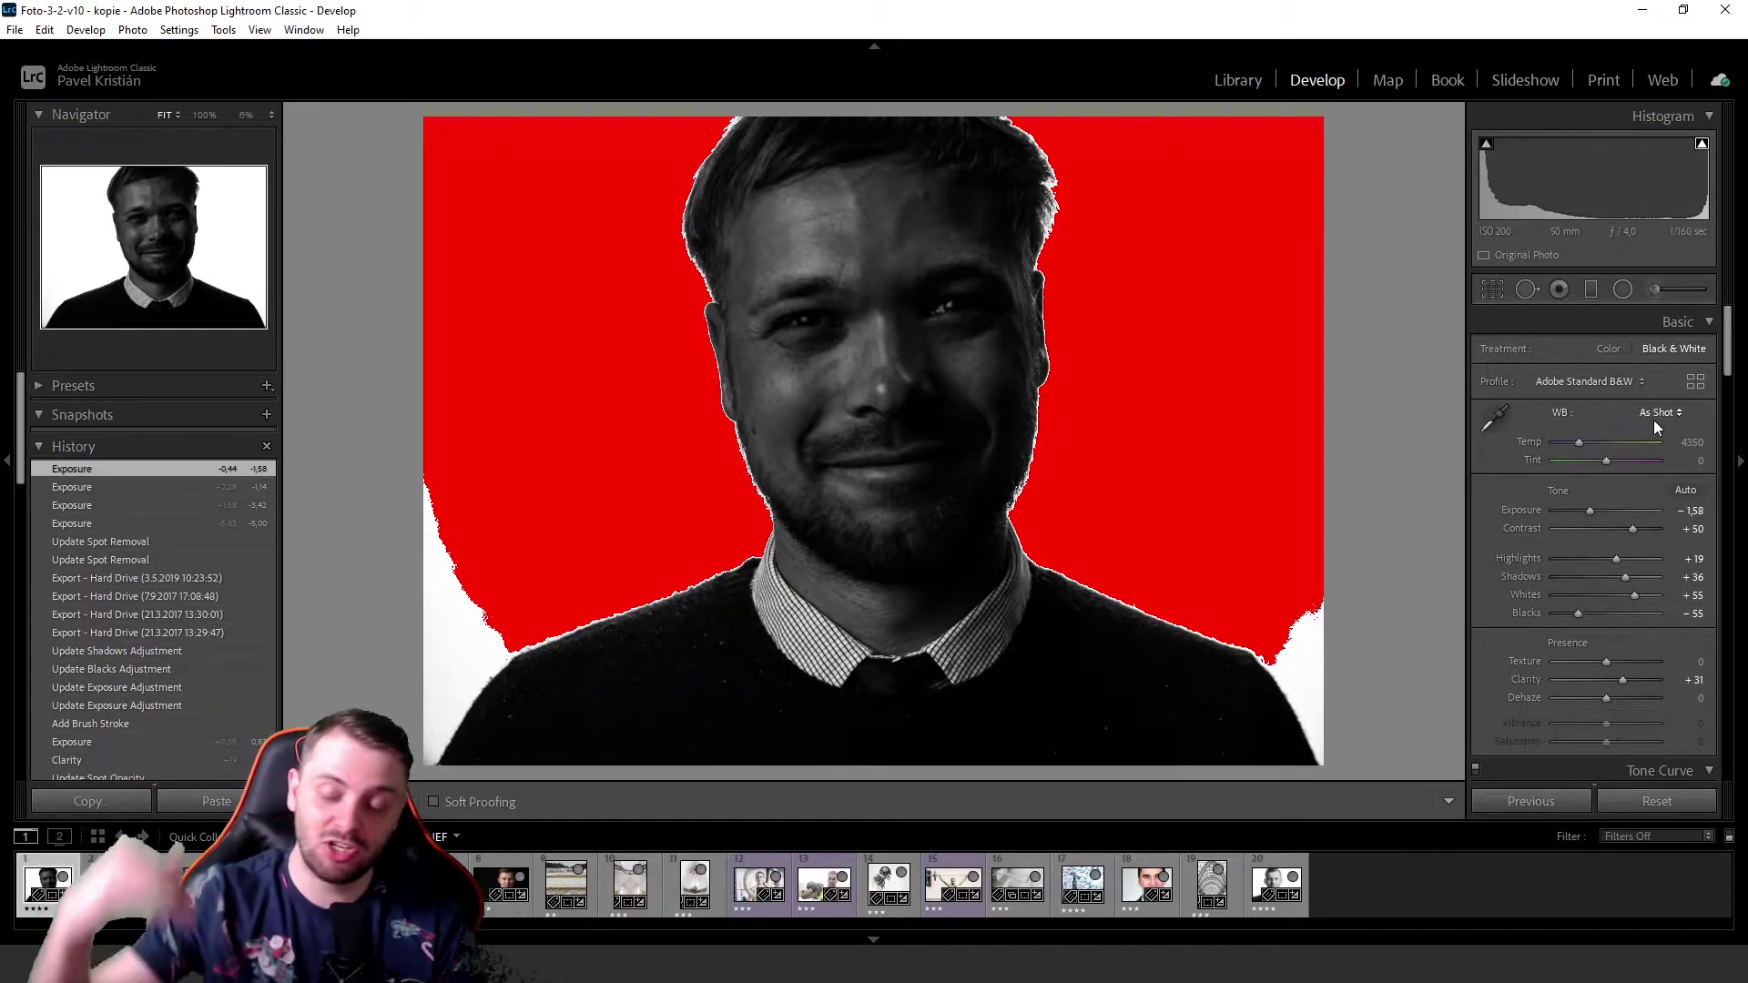
left_click_drag(1587, 510, 1666, 514)
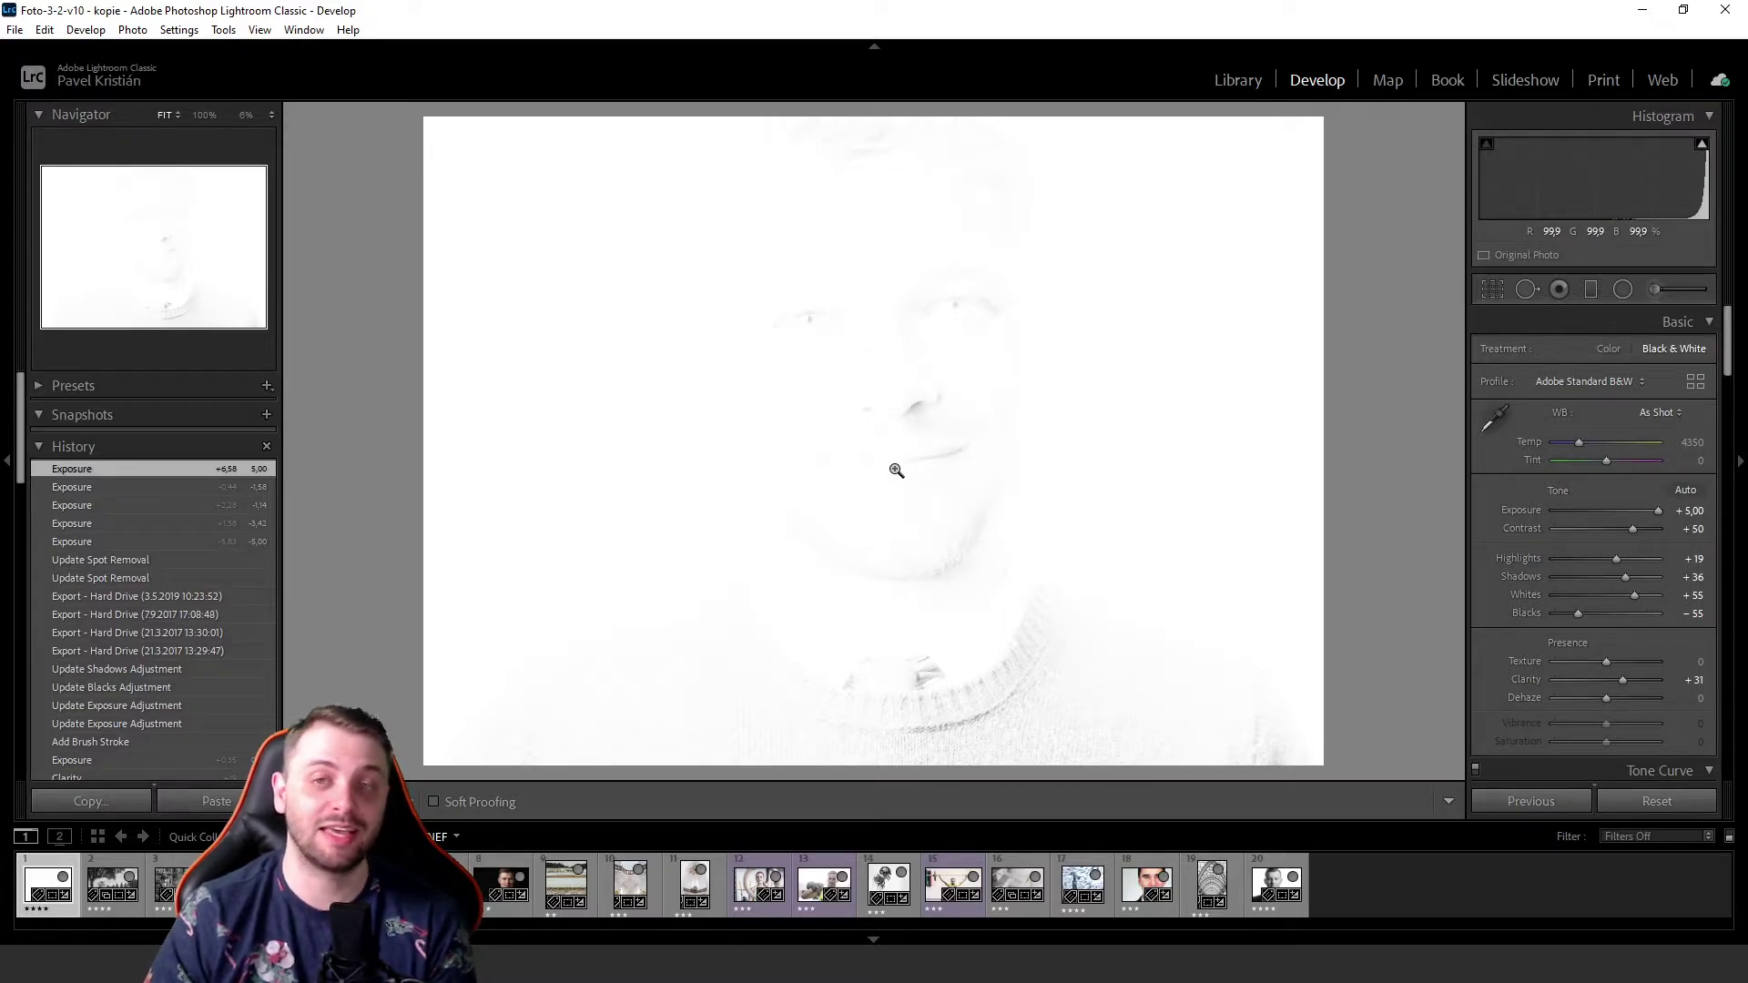
- Reset the portrait's Exposure and set it to +0.88, and remove the photo from the Quick Collection
double_click(1533, 511)
left_click_drag(1608, 513, 1620, 516)
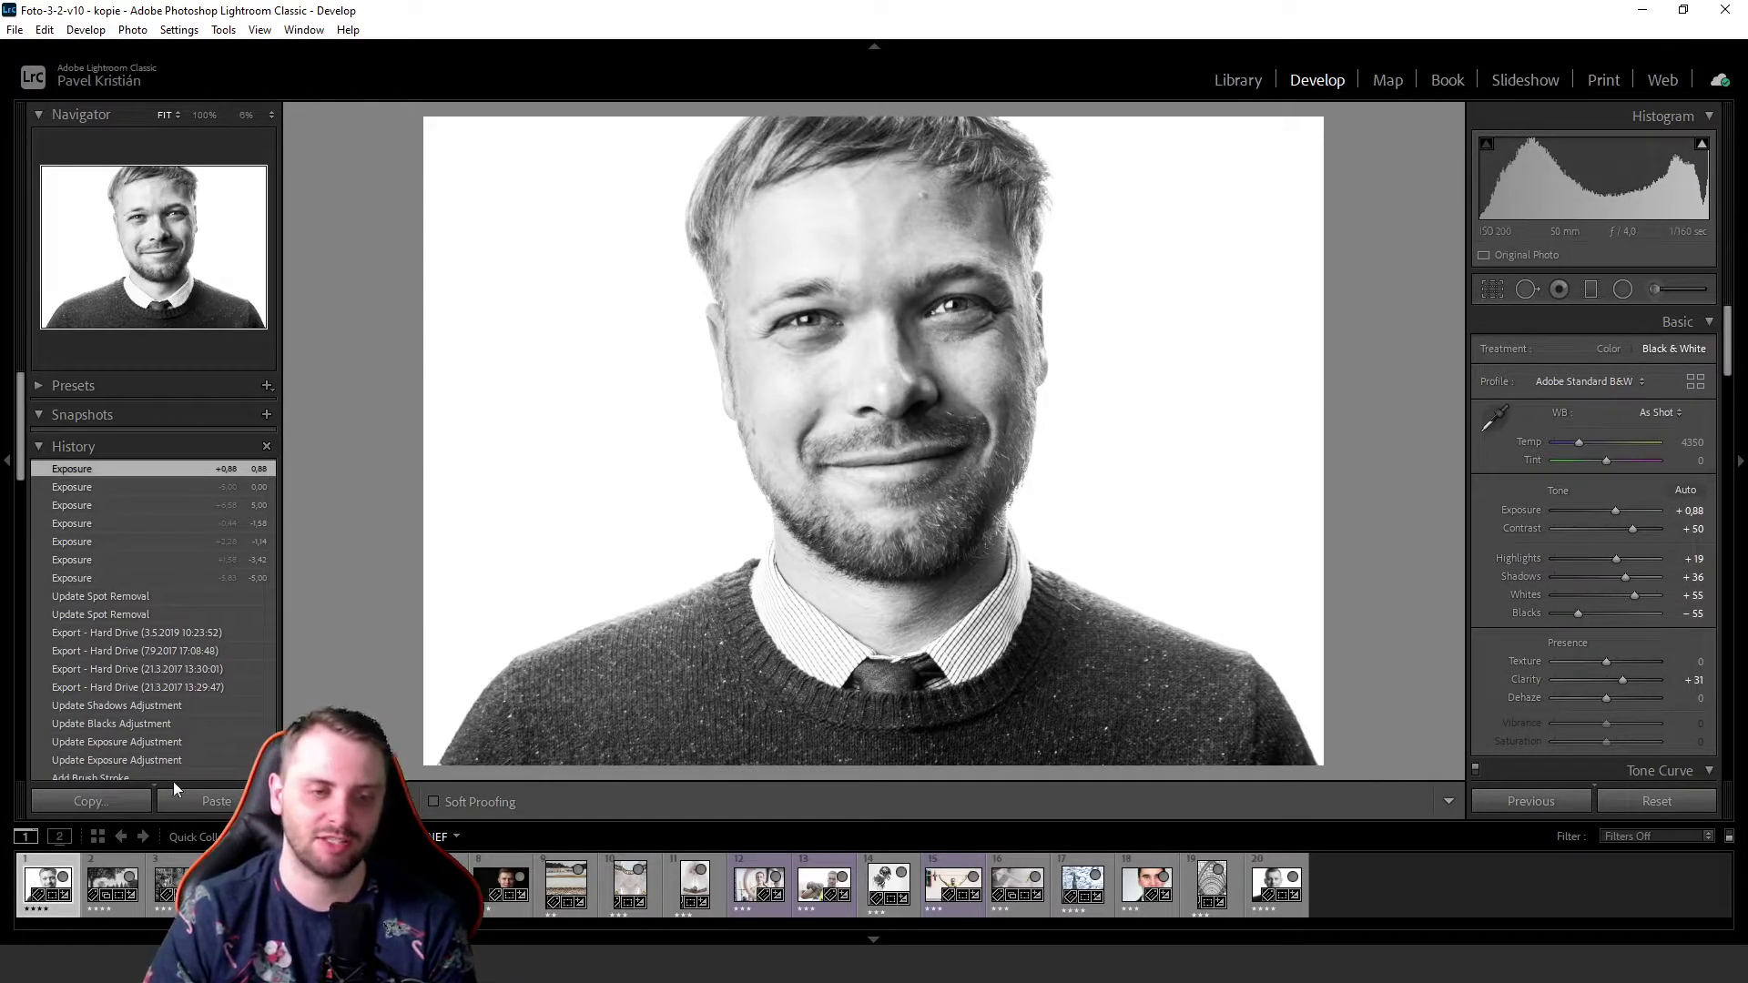
key("Delete")
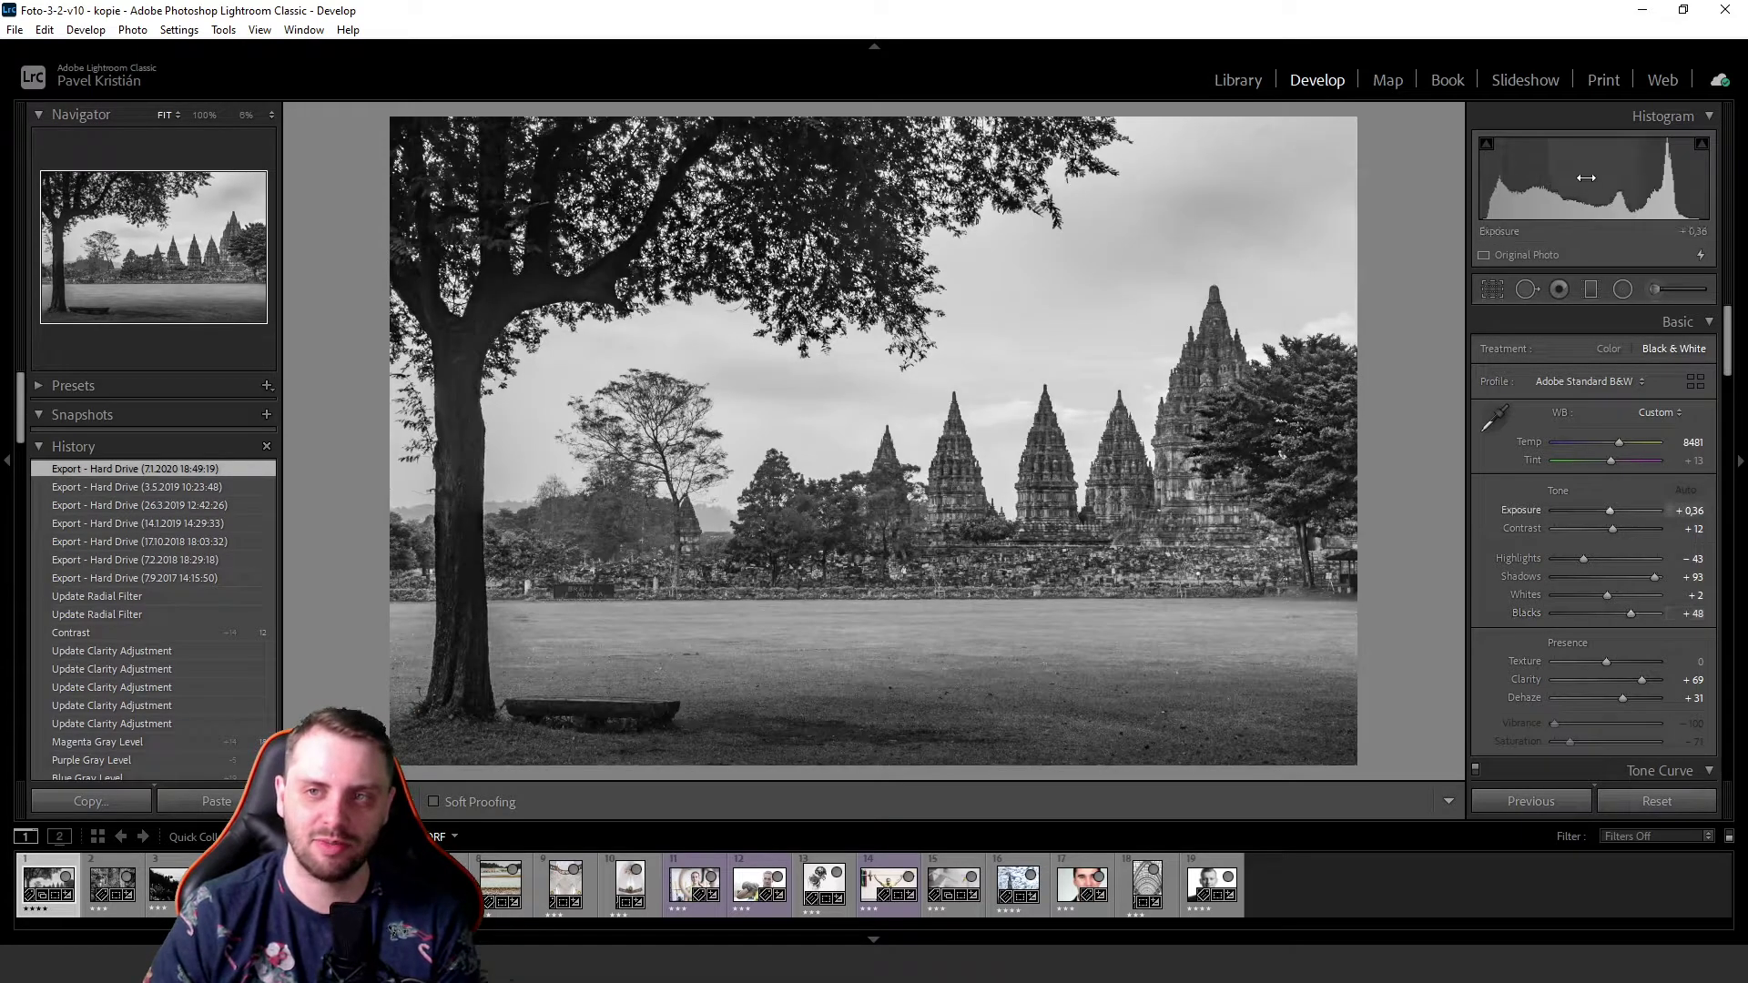
- Try Exposure +0.68, Blacks +1 and Exposure +0.50 on the temple photo, and restore its history state exported 7.1.2020 18:49:19
left_click_drag(1586, 179, 1608, 187)
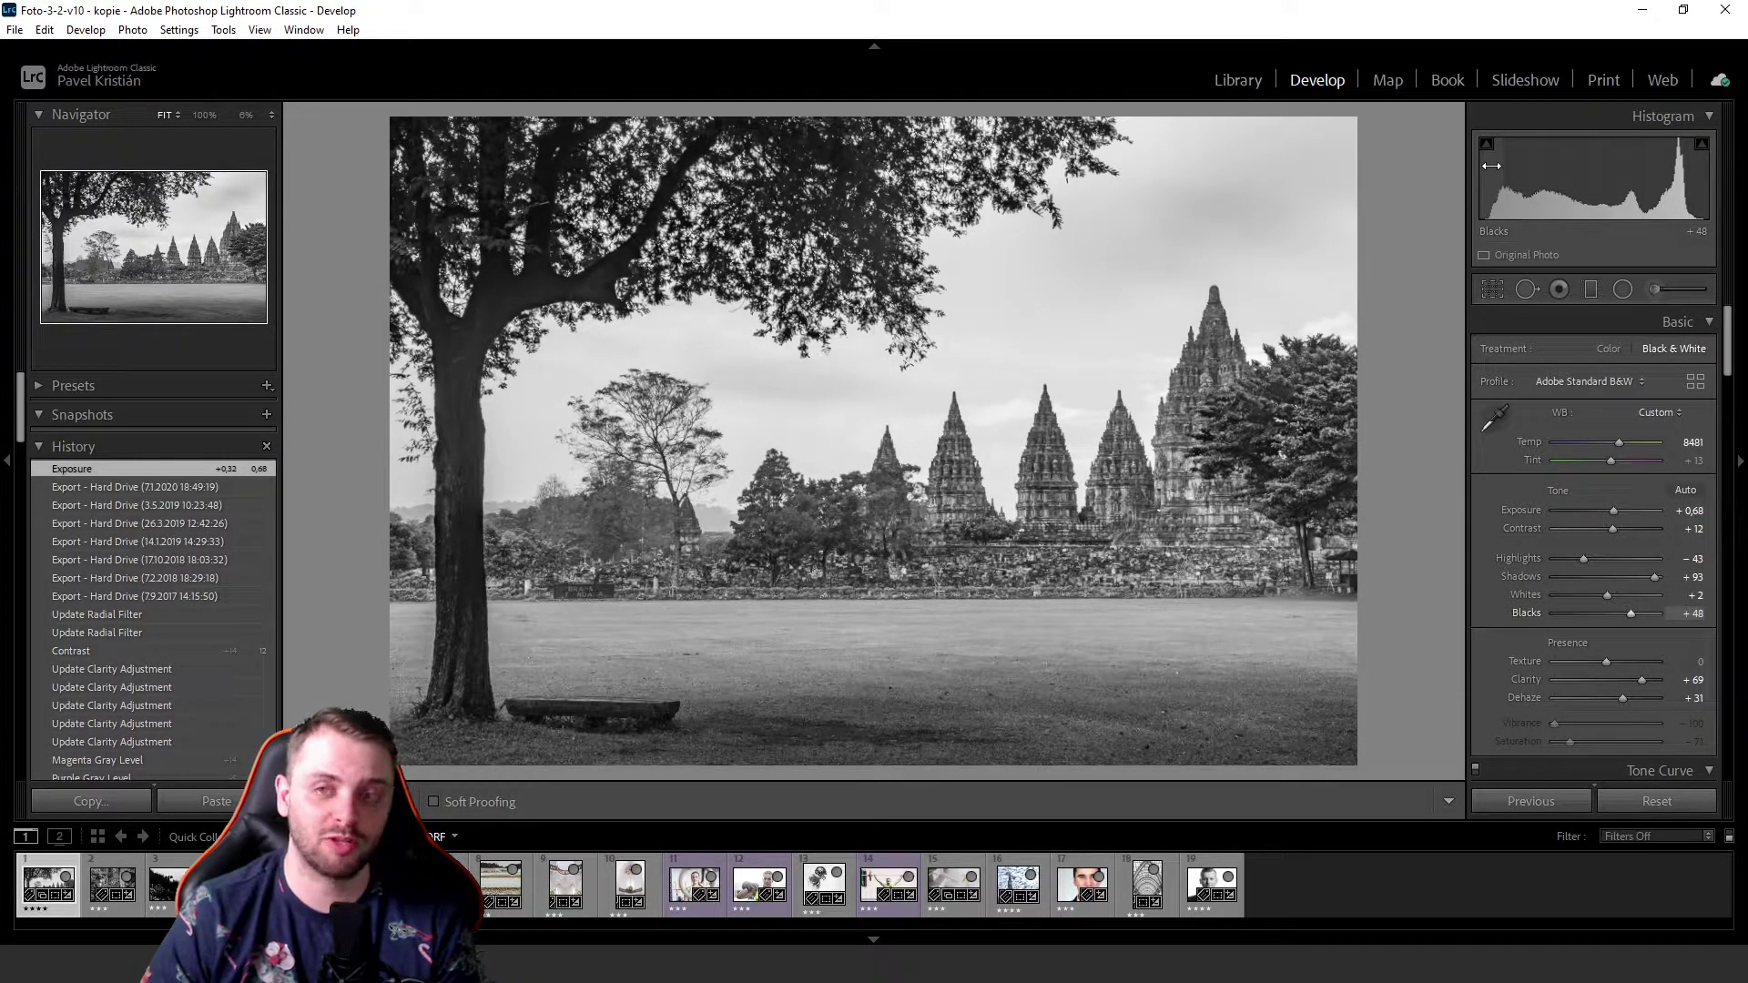
left_click_drag(1502, 187, 1576, 186)
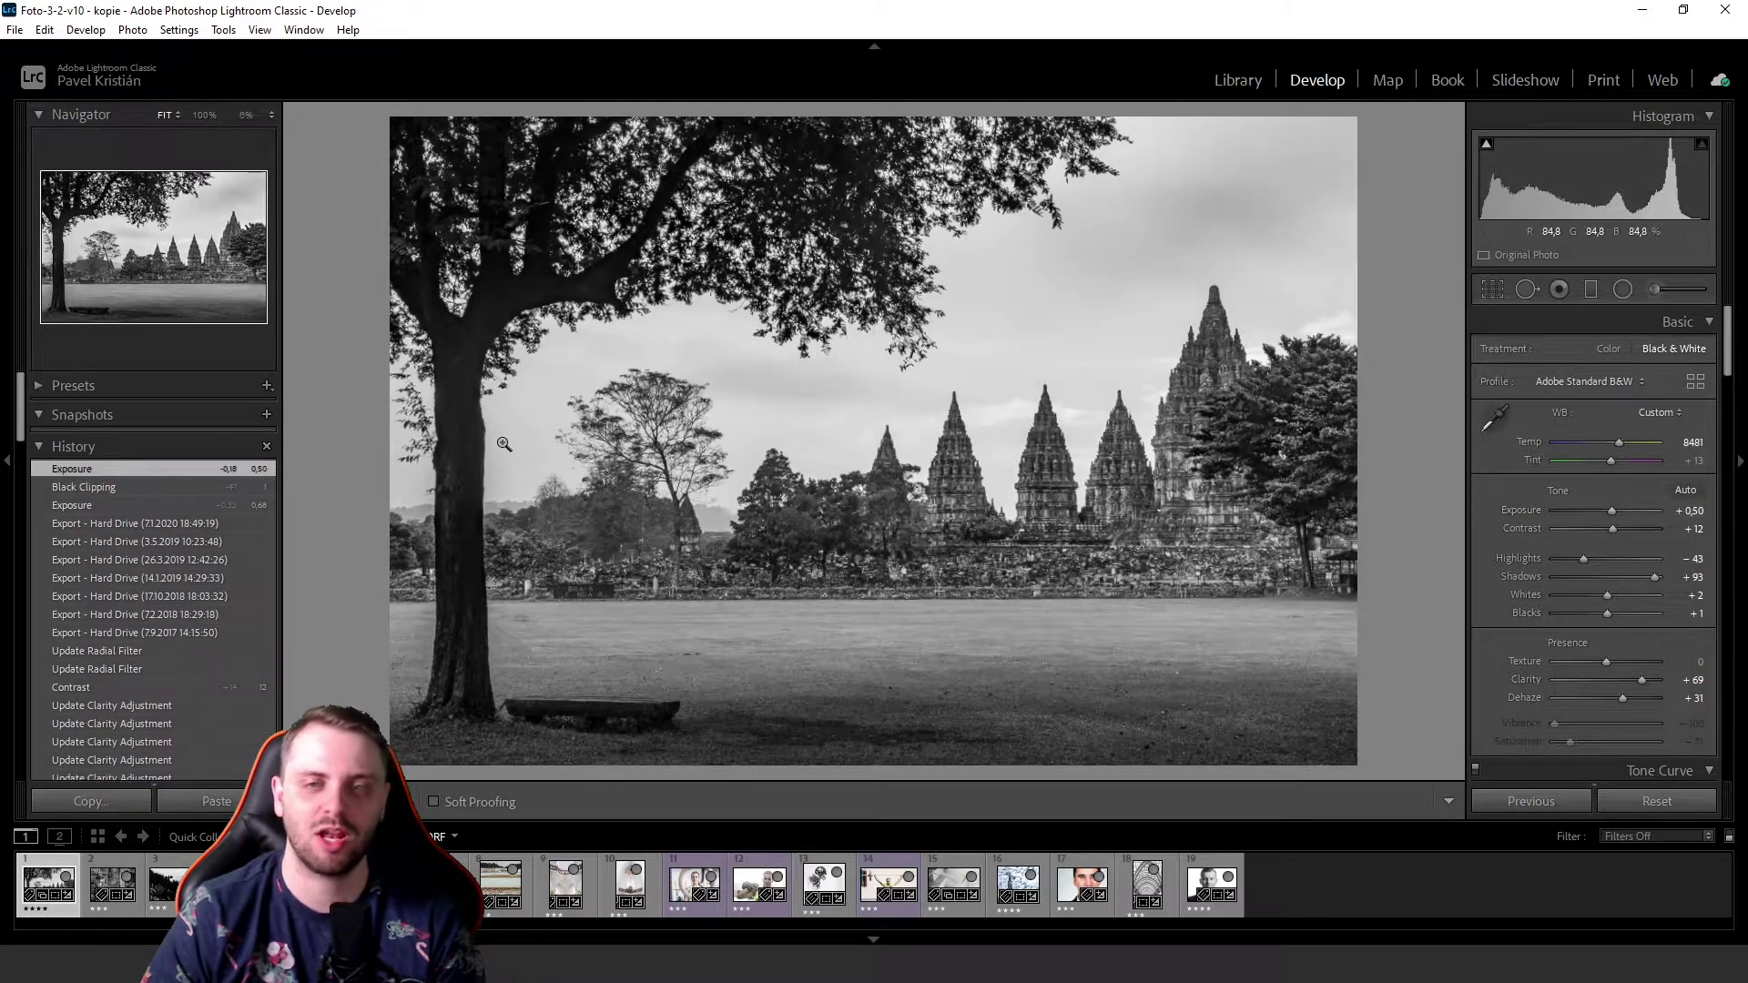
left_click(116, 525)
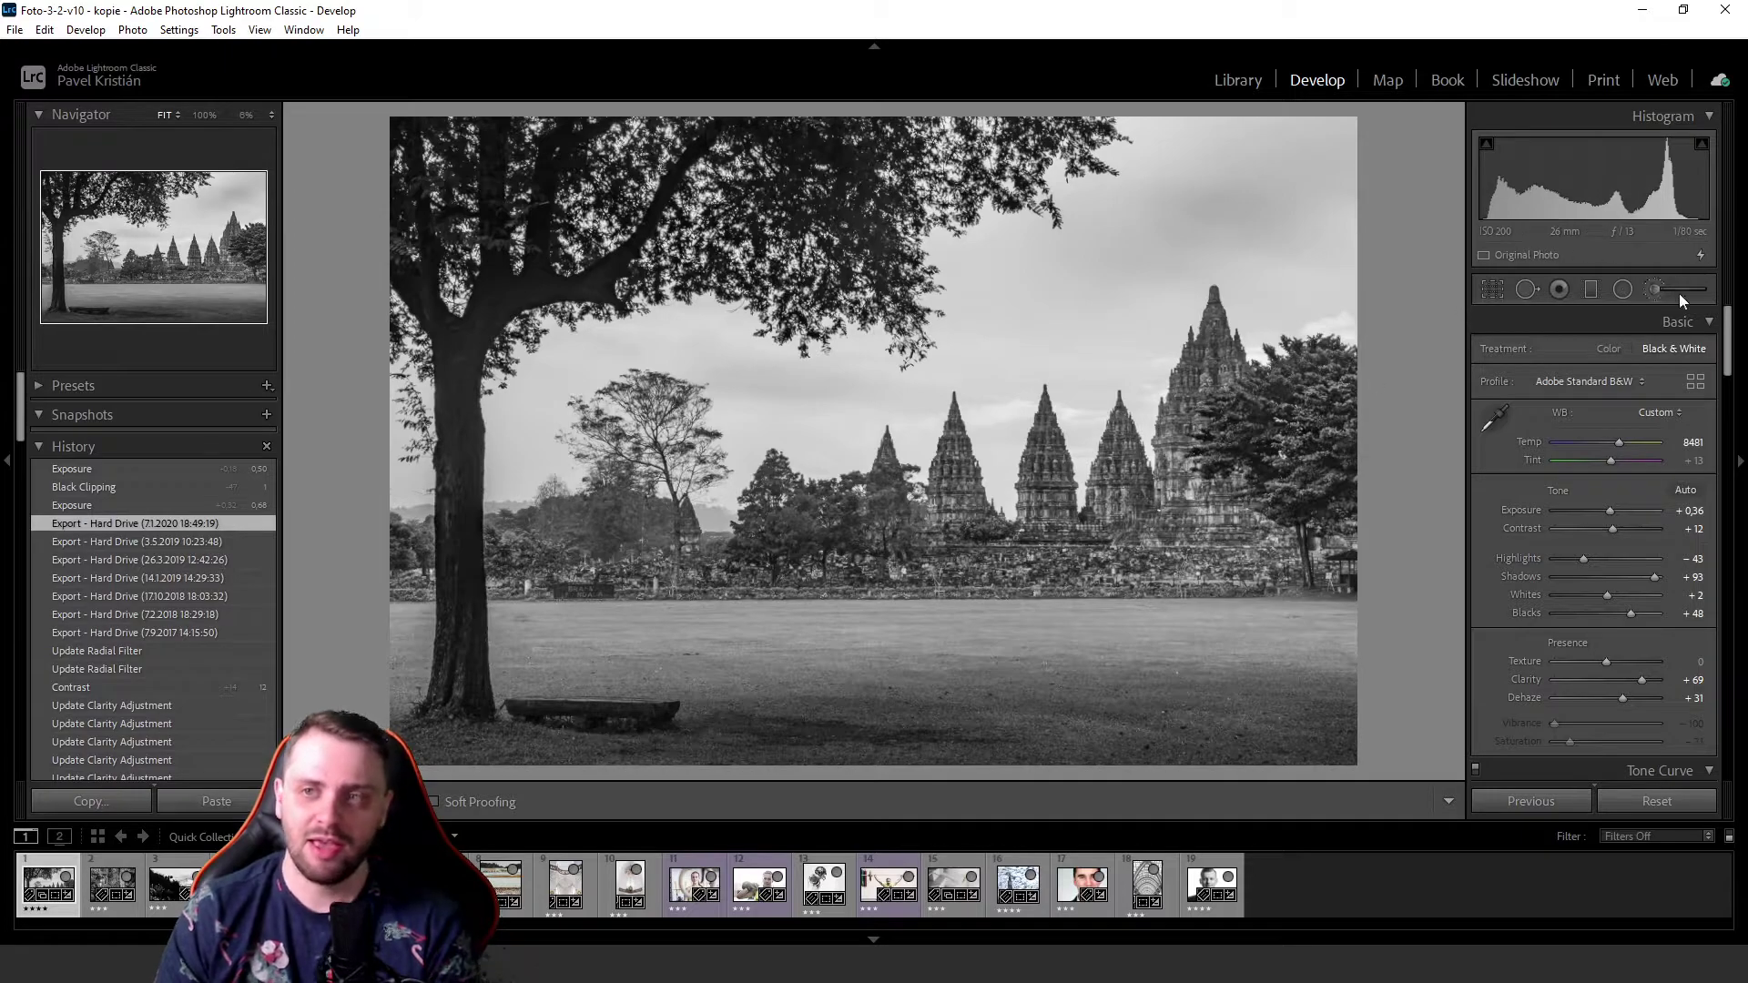
- Hide the adjustment panels and remove the temple photo from the Quick Collection
left_click(1739, 462)
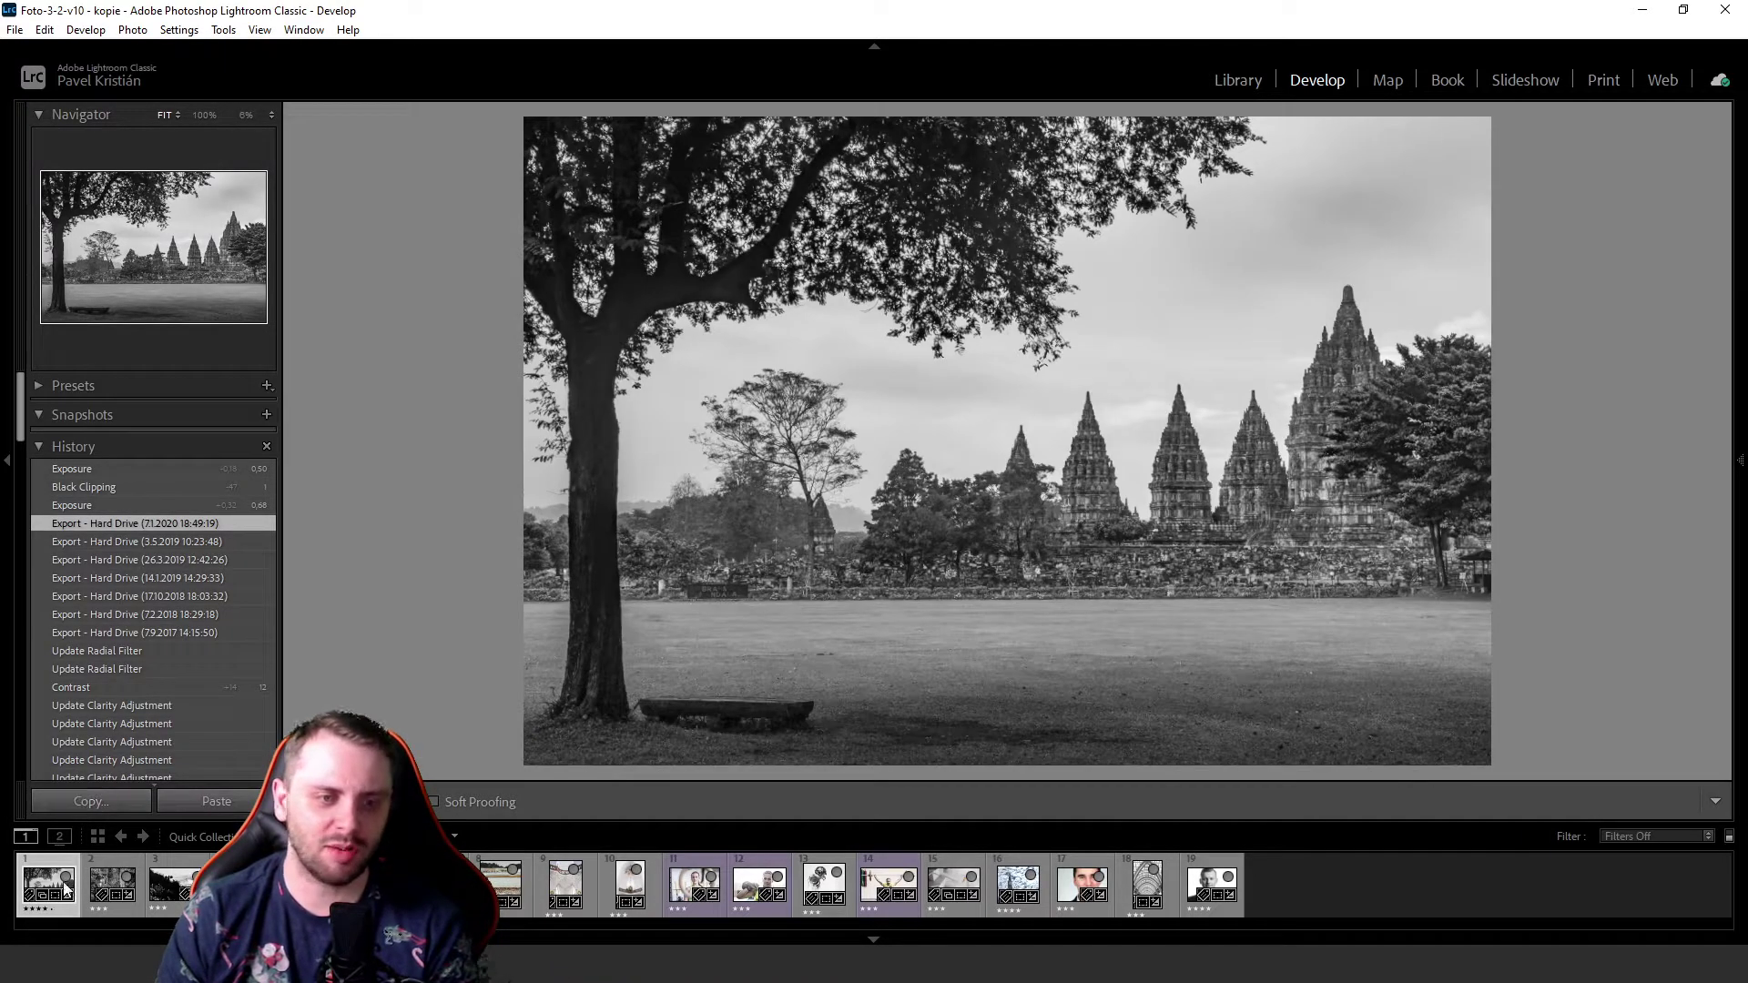
left_click(65, 879)
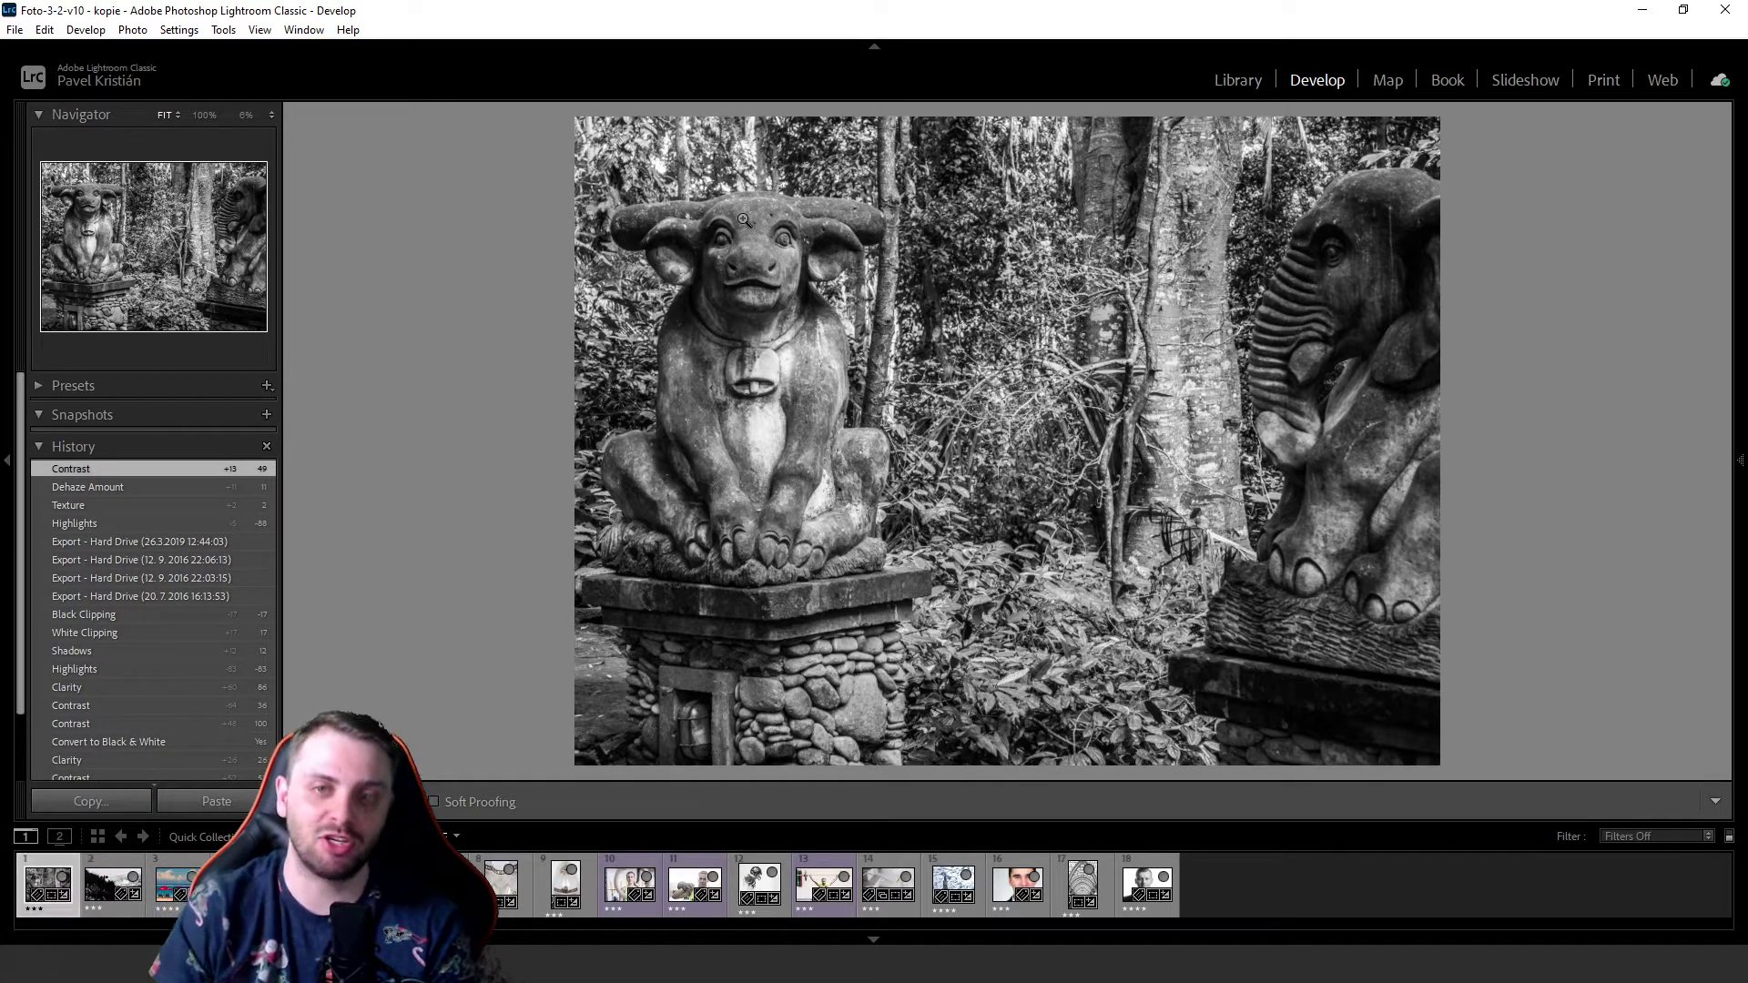
- Show the adjustment panels and check the stone statues photo with the shadow clipping overlay, switching it off again
left_click(1740, 462)
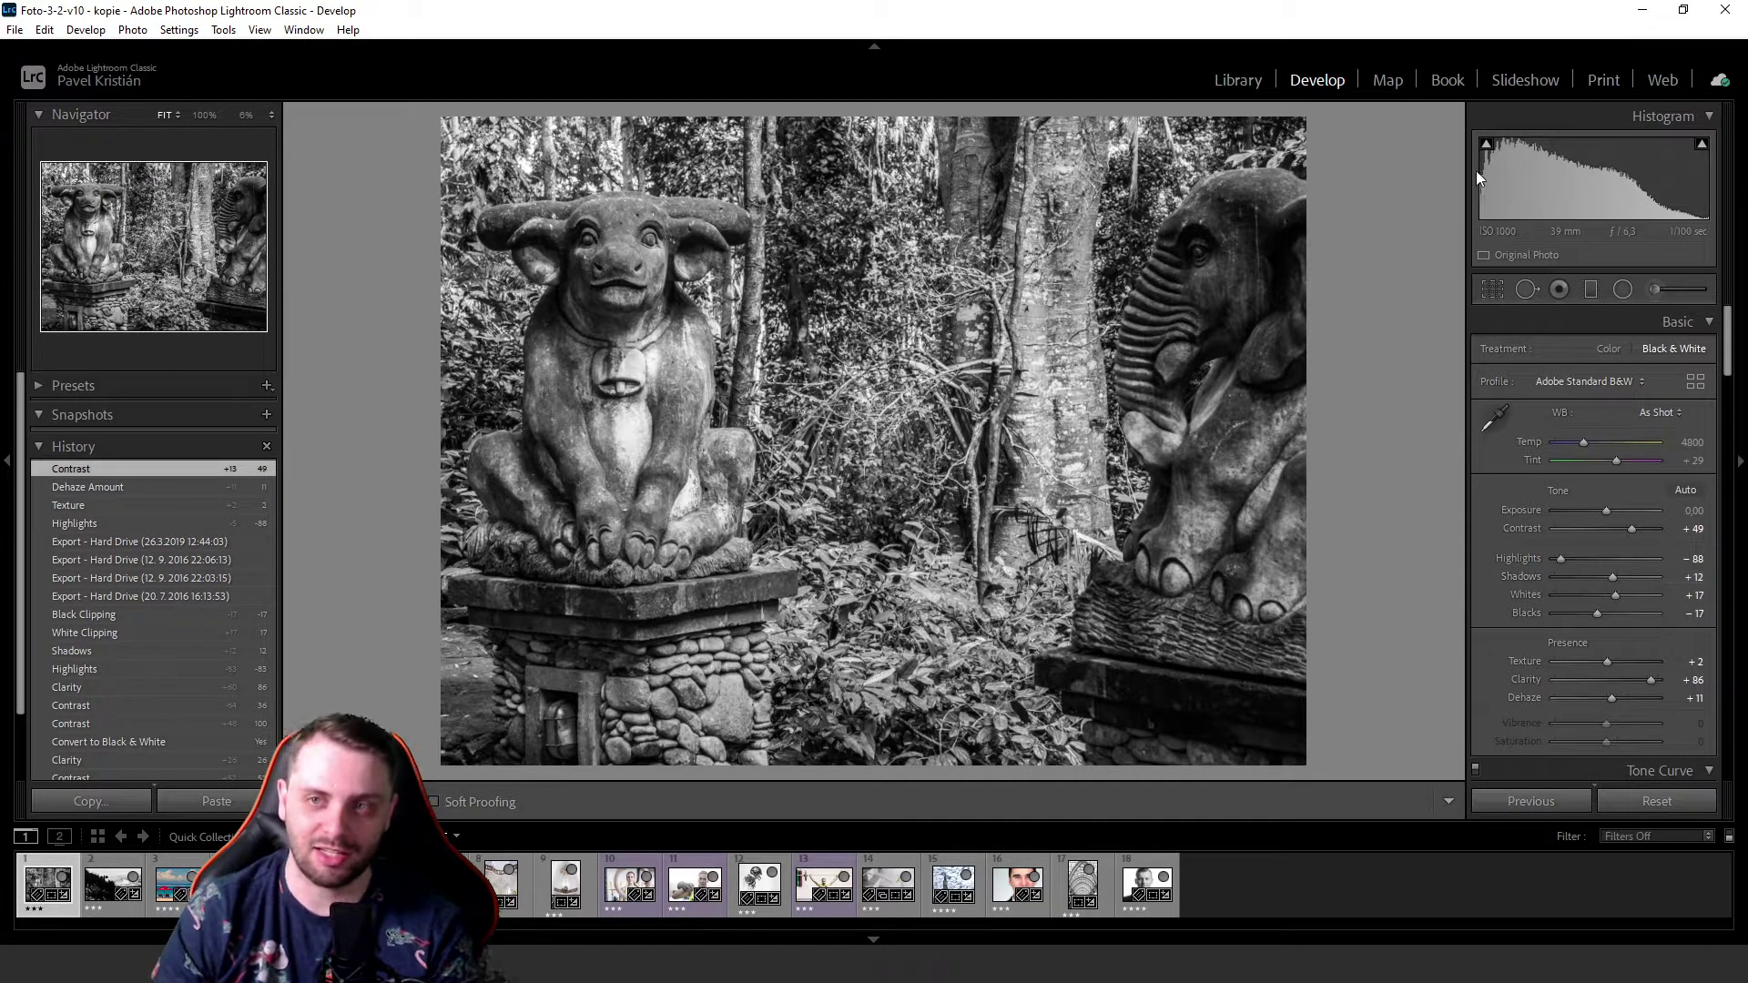
mouse_move(1488, 151)
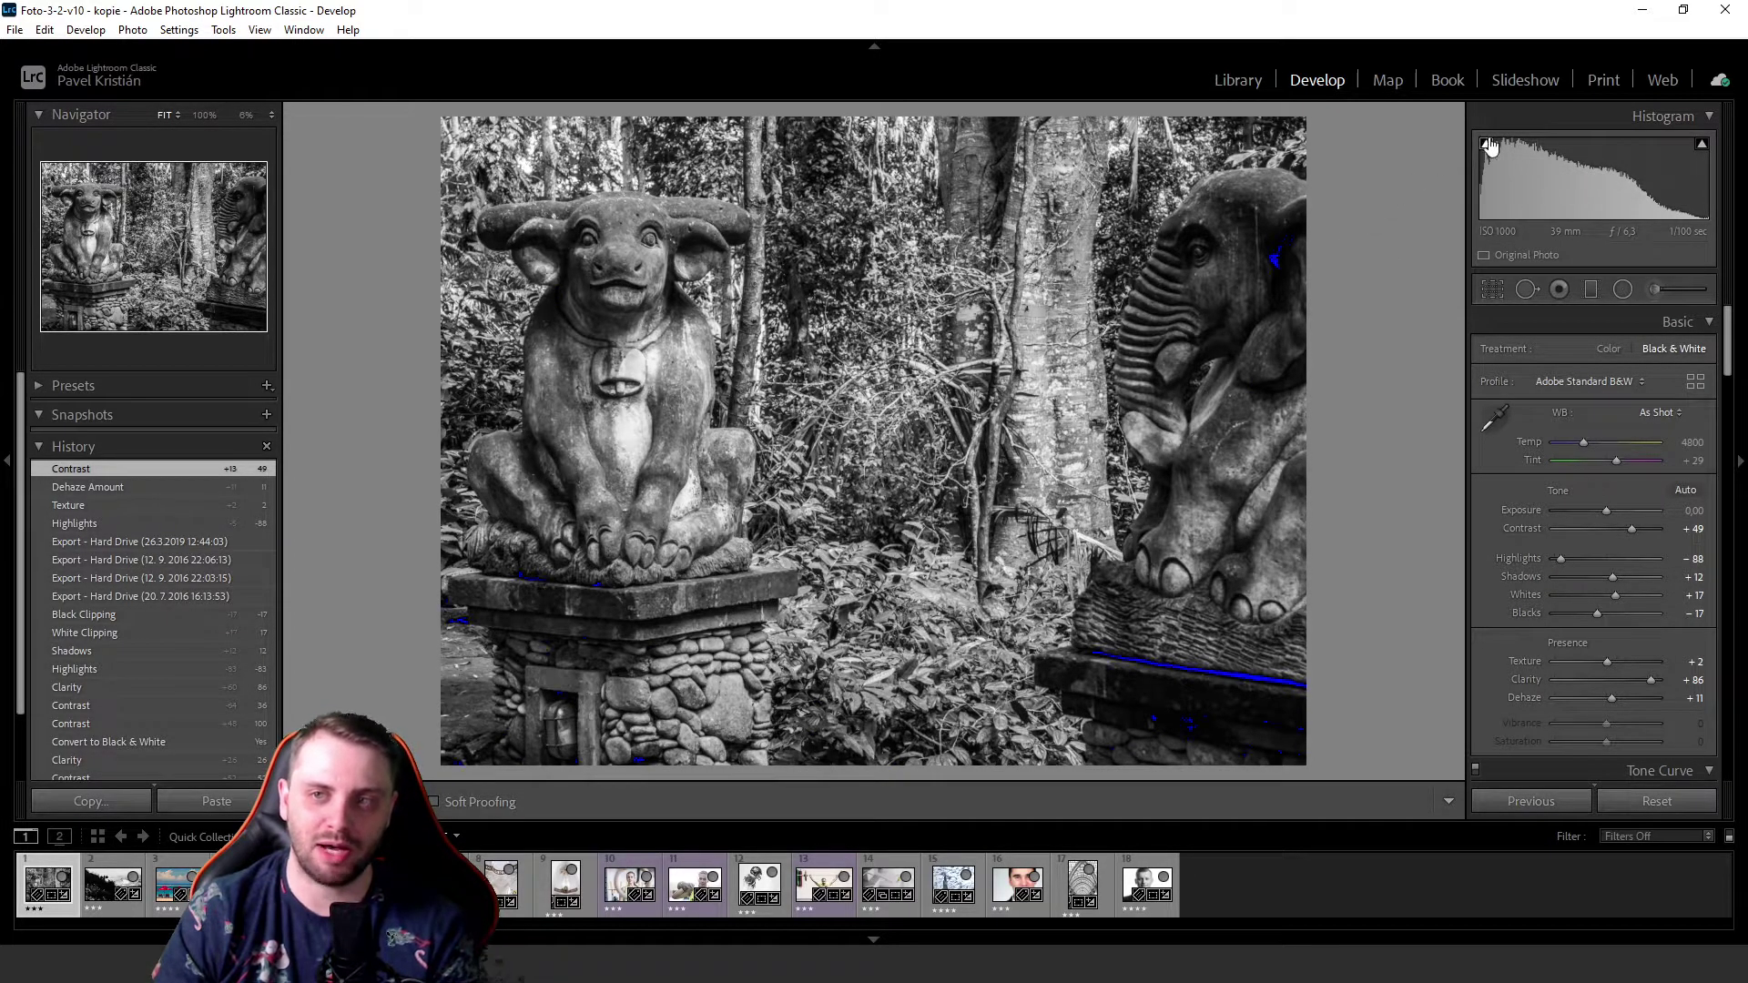
left_click(1488, 145)
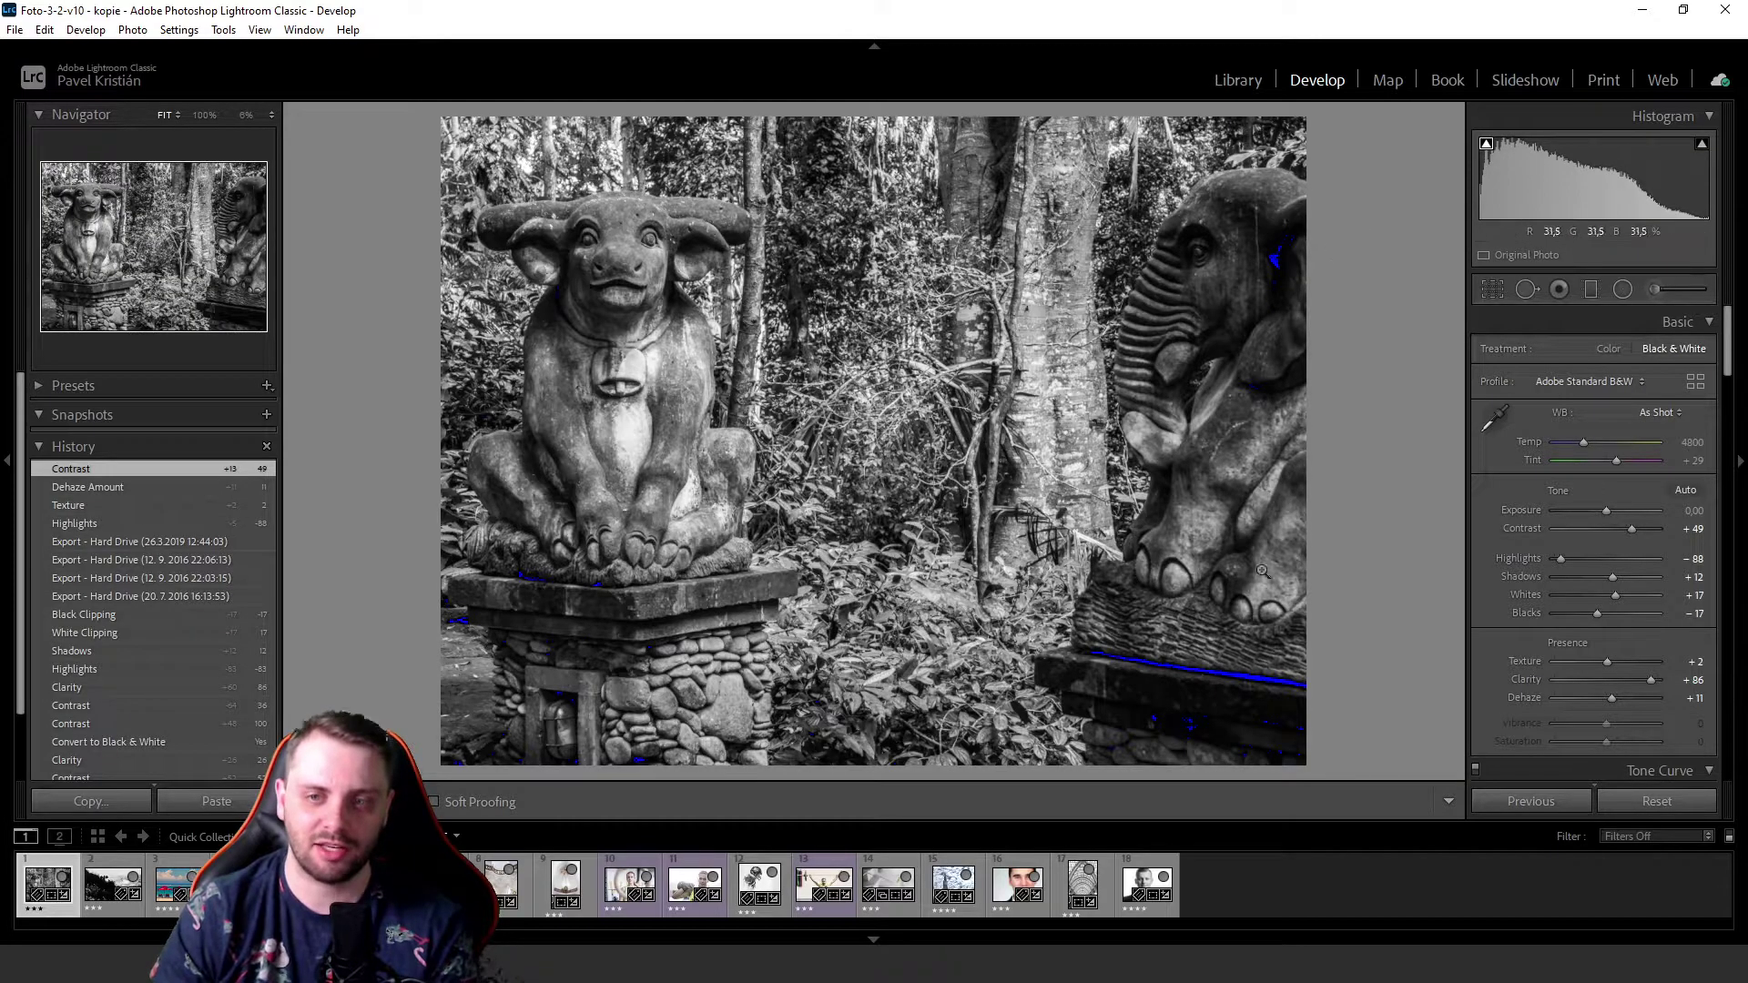
left_click(1487, 144)
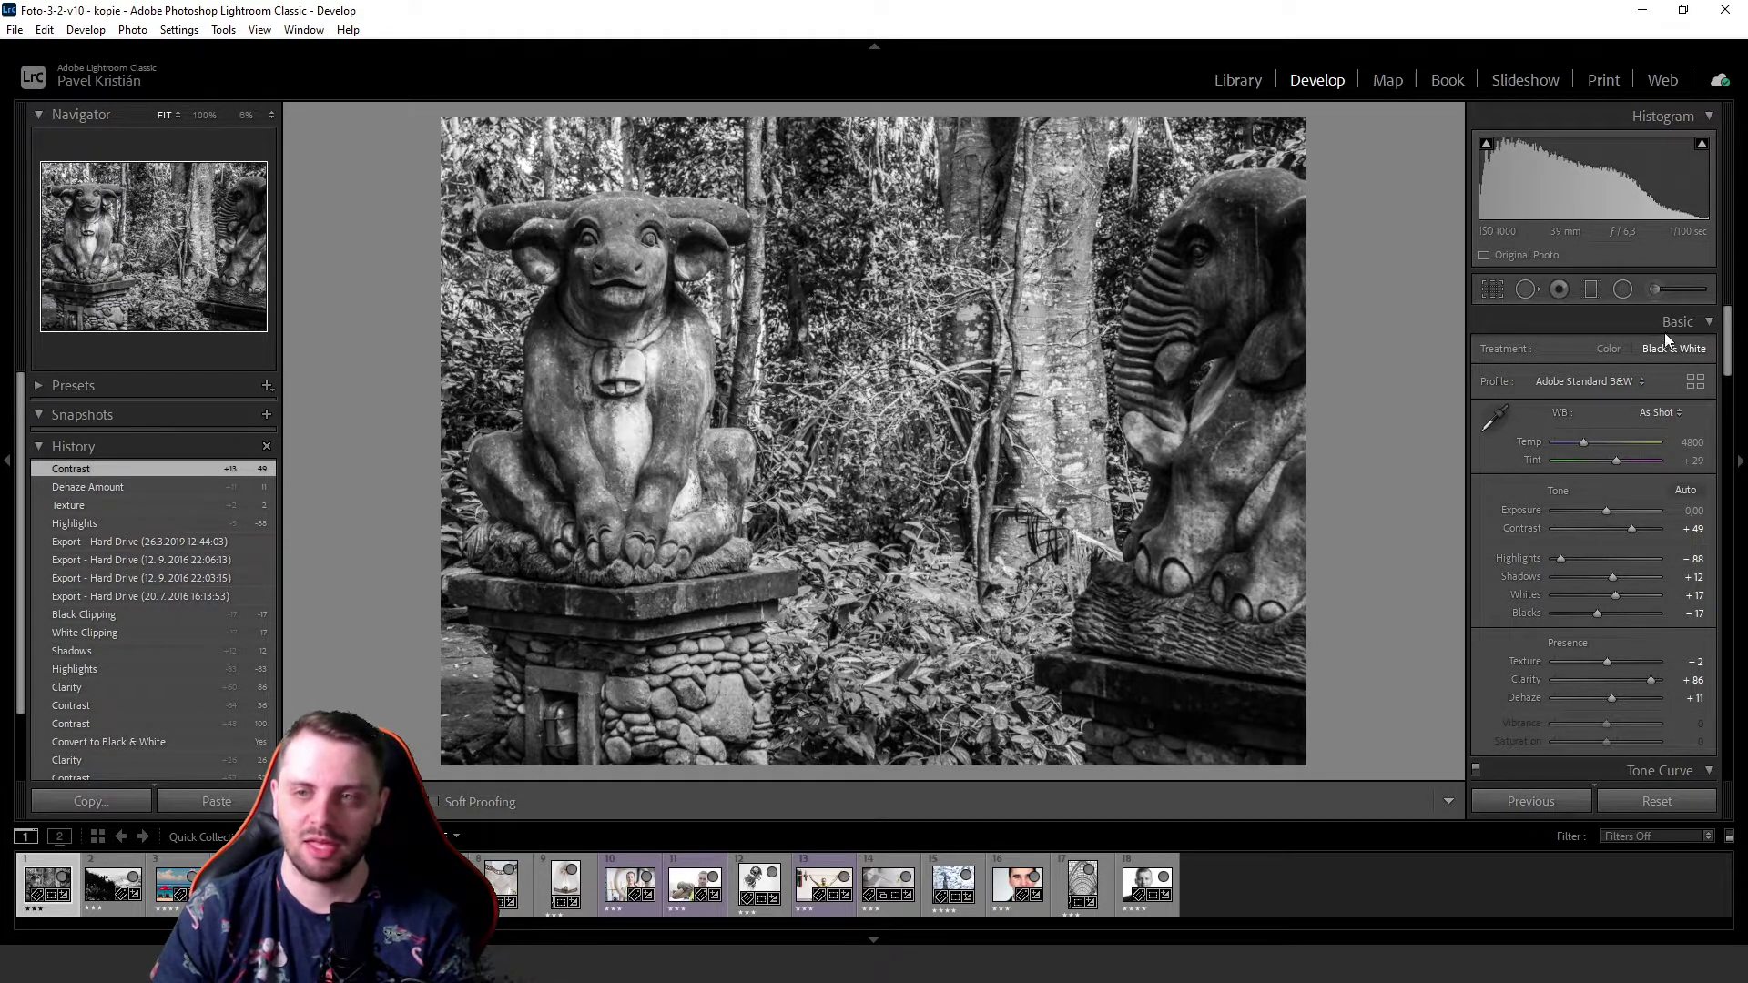
- Remove the stone statues photo from the Quick Collection, view the hillside silhouette photo's histogram, and remove that photo too
left_click(1737, 455)
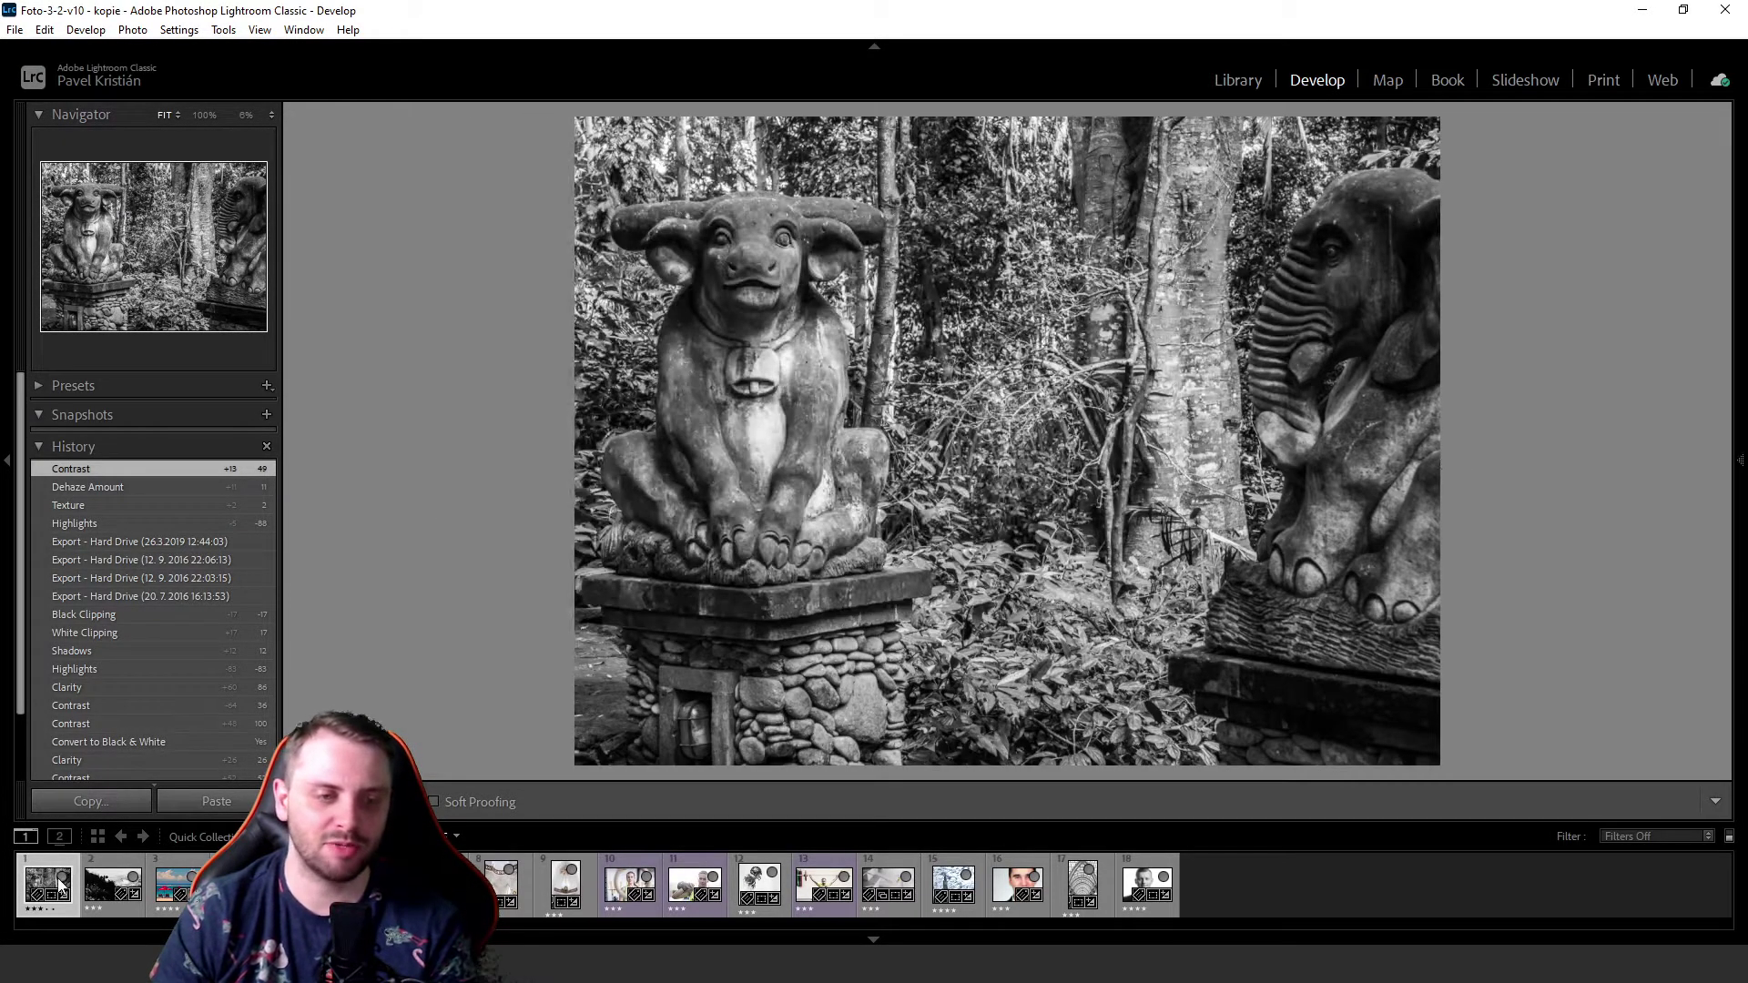
left_click(54, 889)
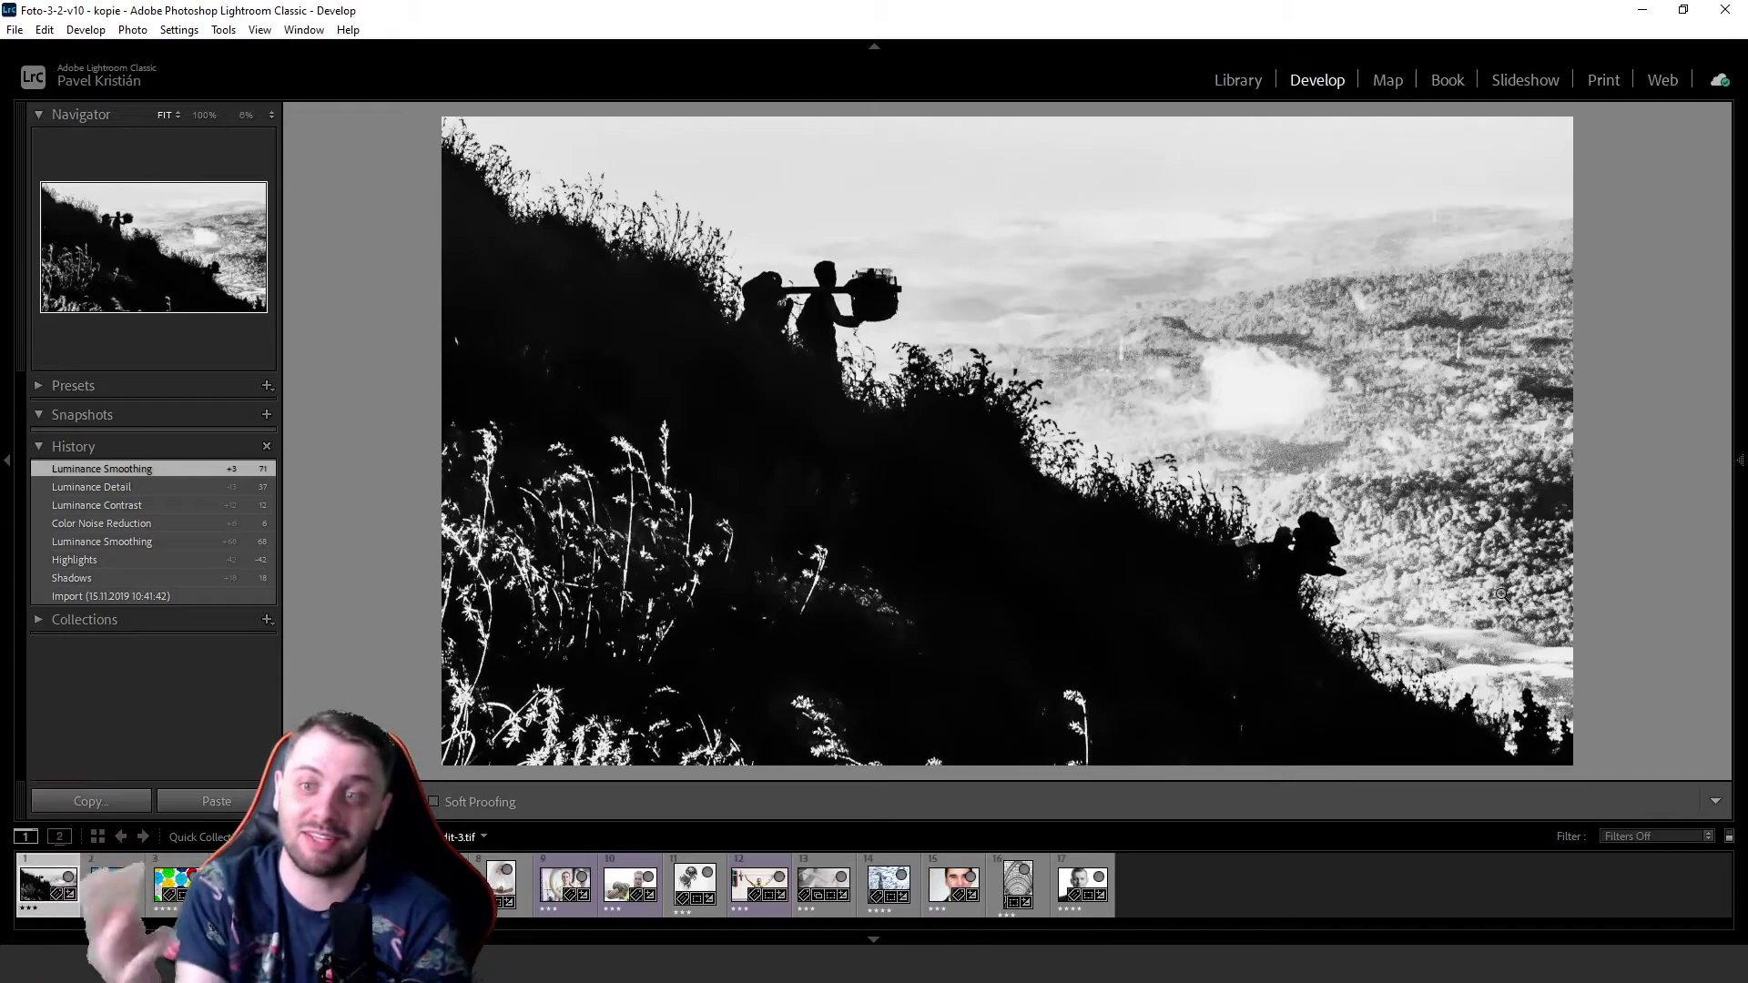
left_click(1738, 456)
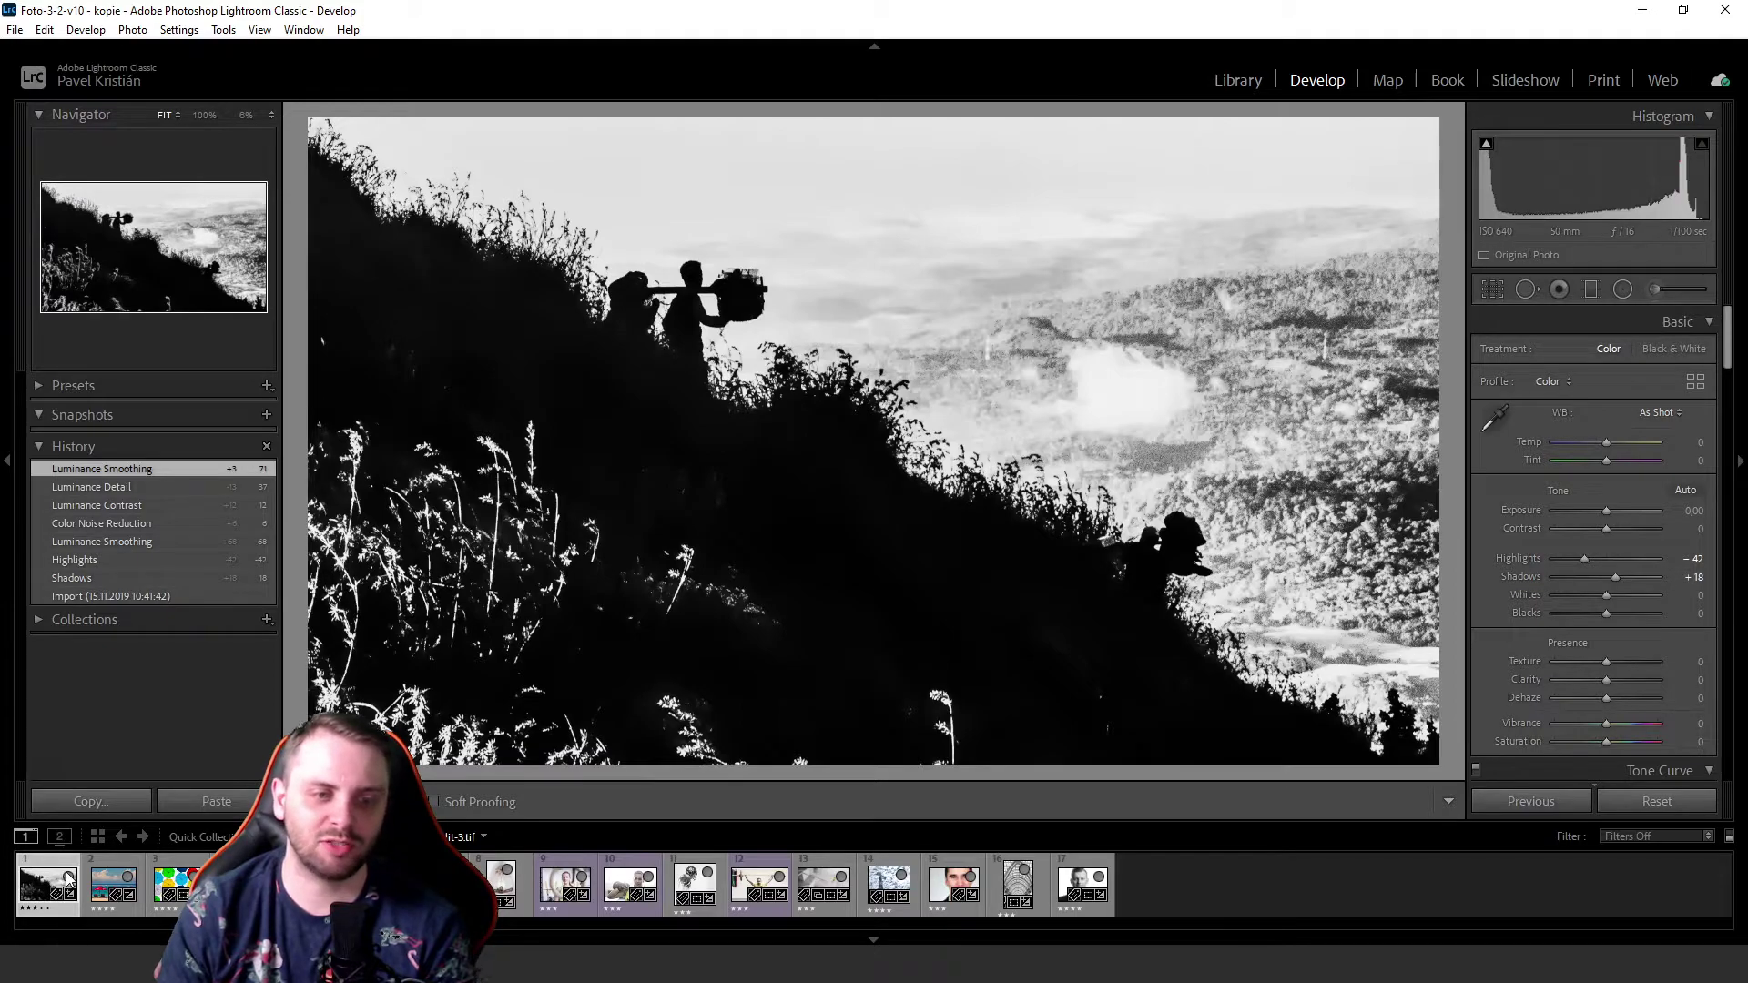
key("b")
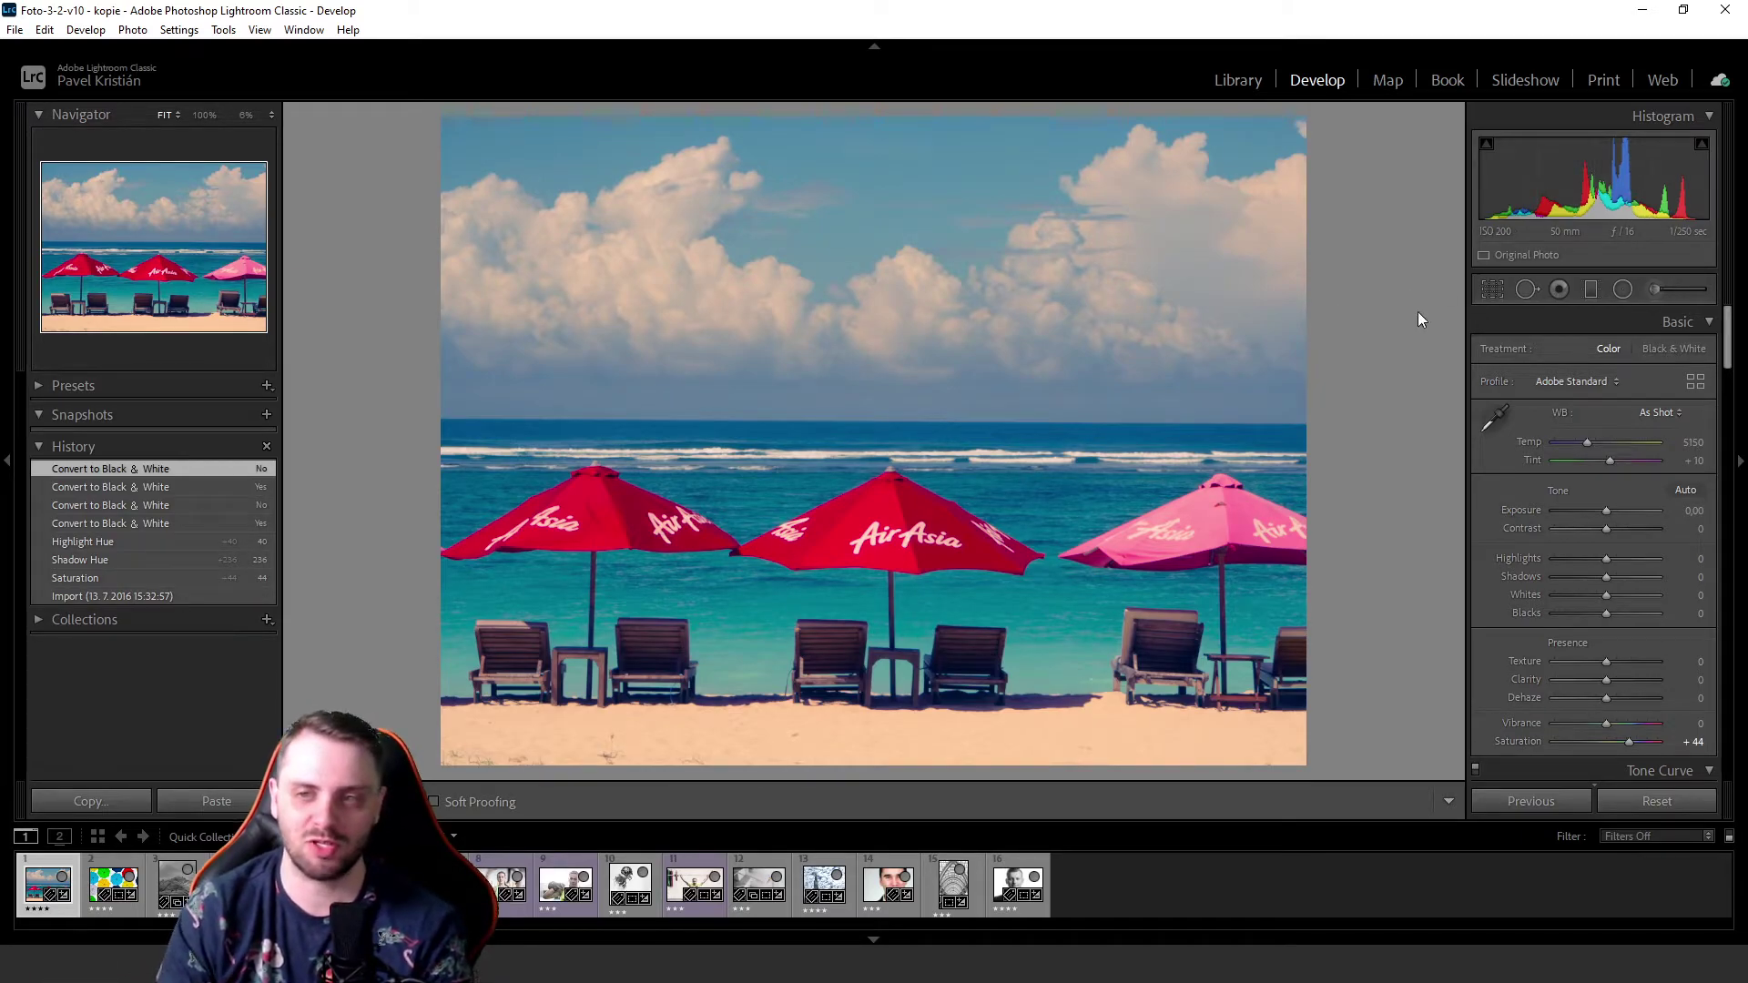
- Remove the beach parasols photo and the colourful umbrellas photo from the Quick Collection, hiding the adjustment panels in between
left_click(63, 877)
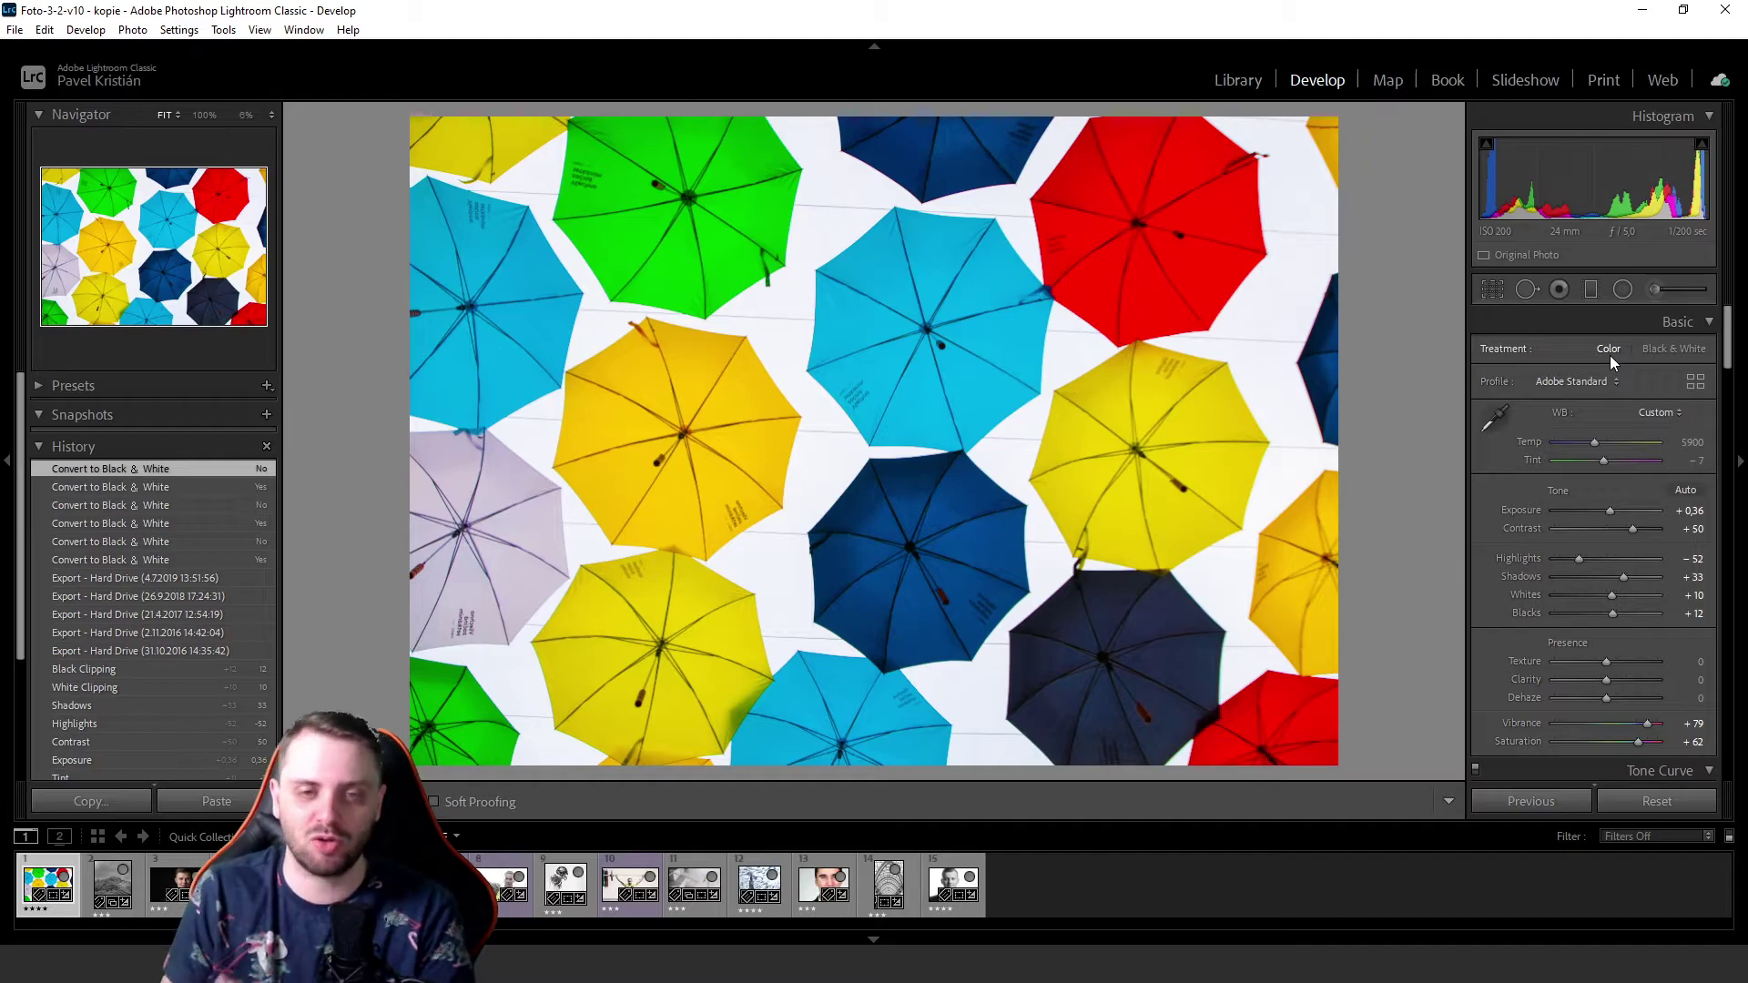
left_click(1740, 462)
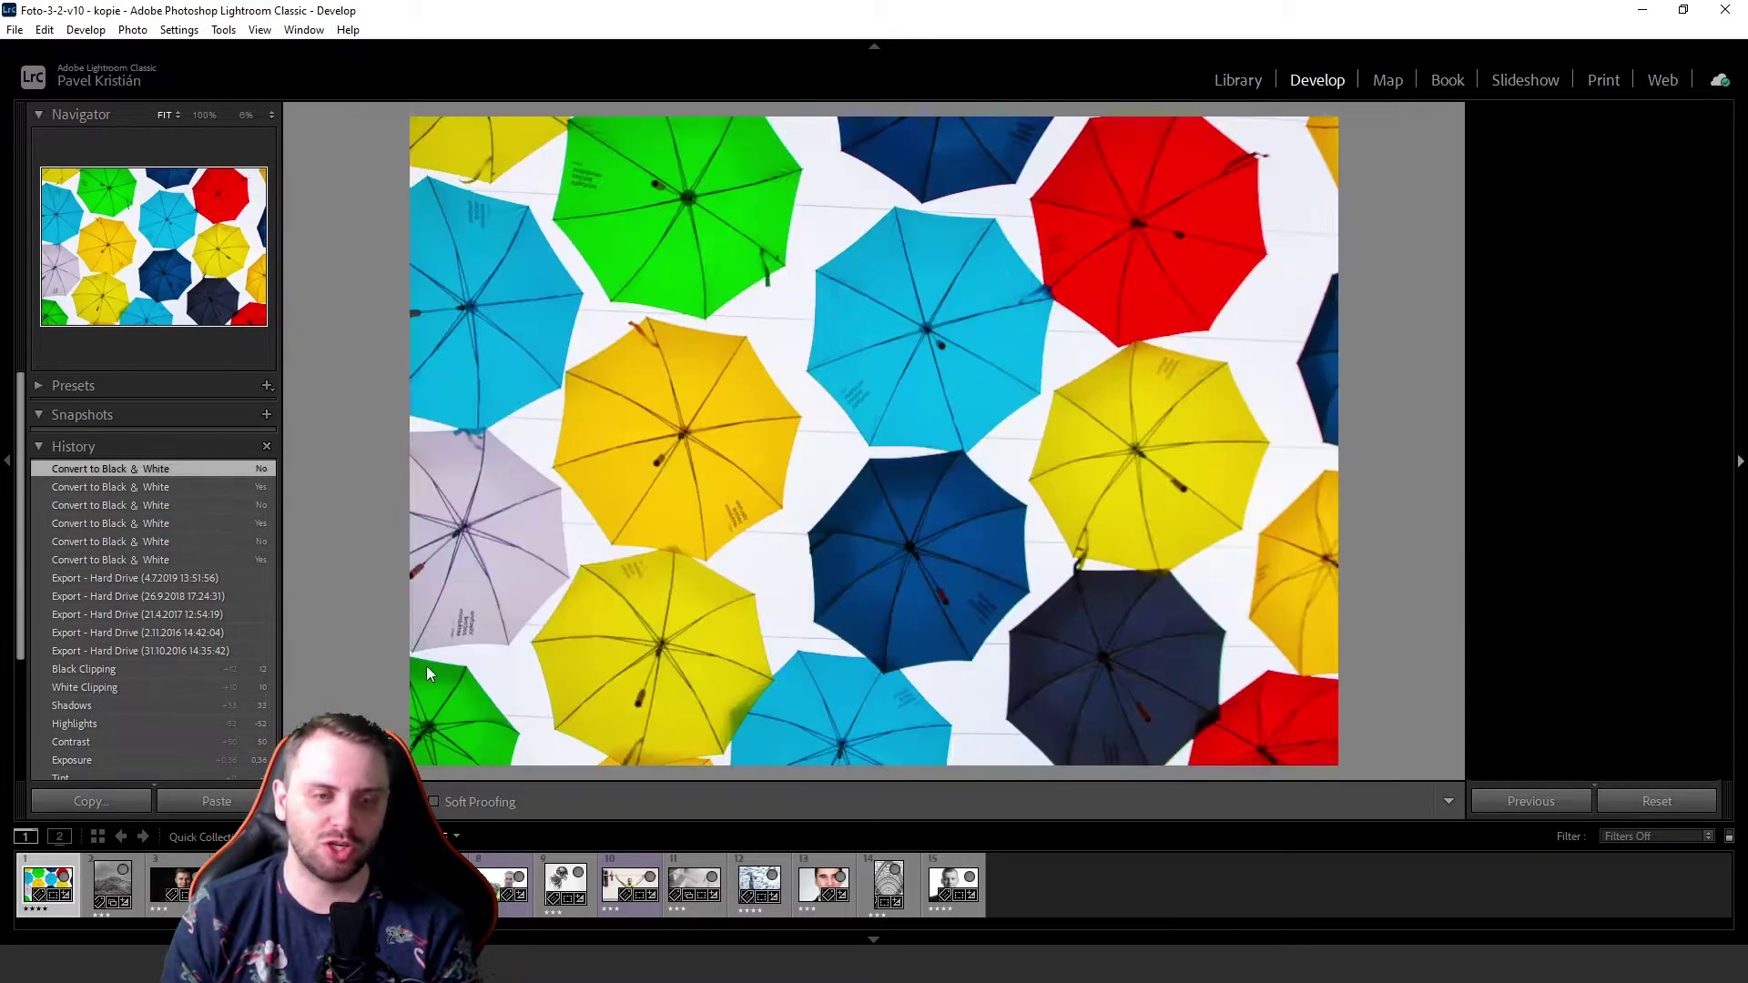
left_click(63, 875)
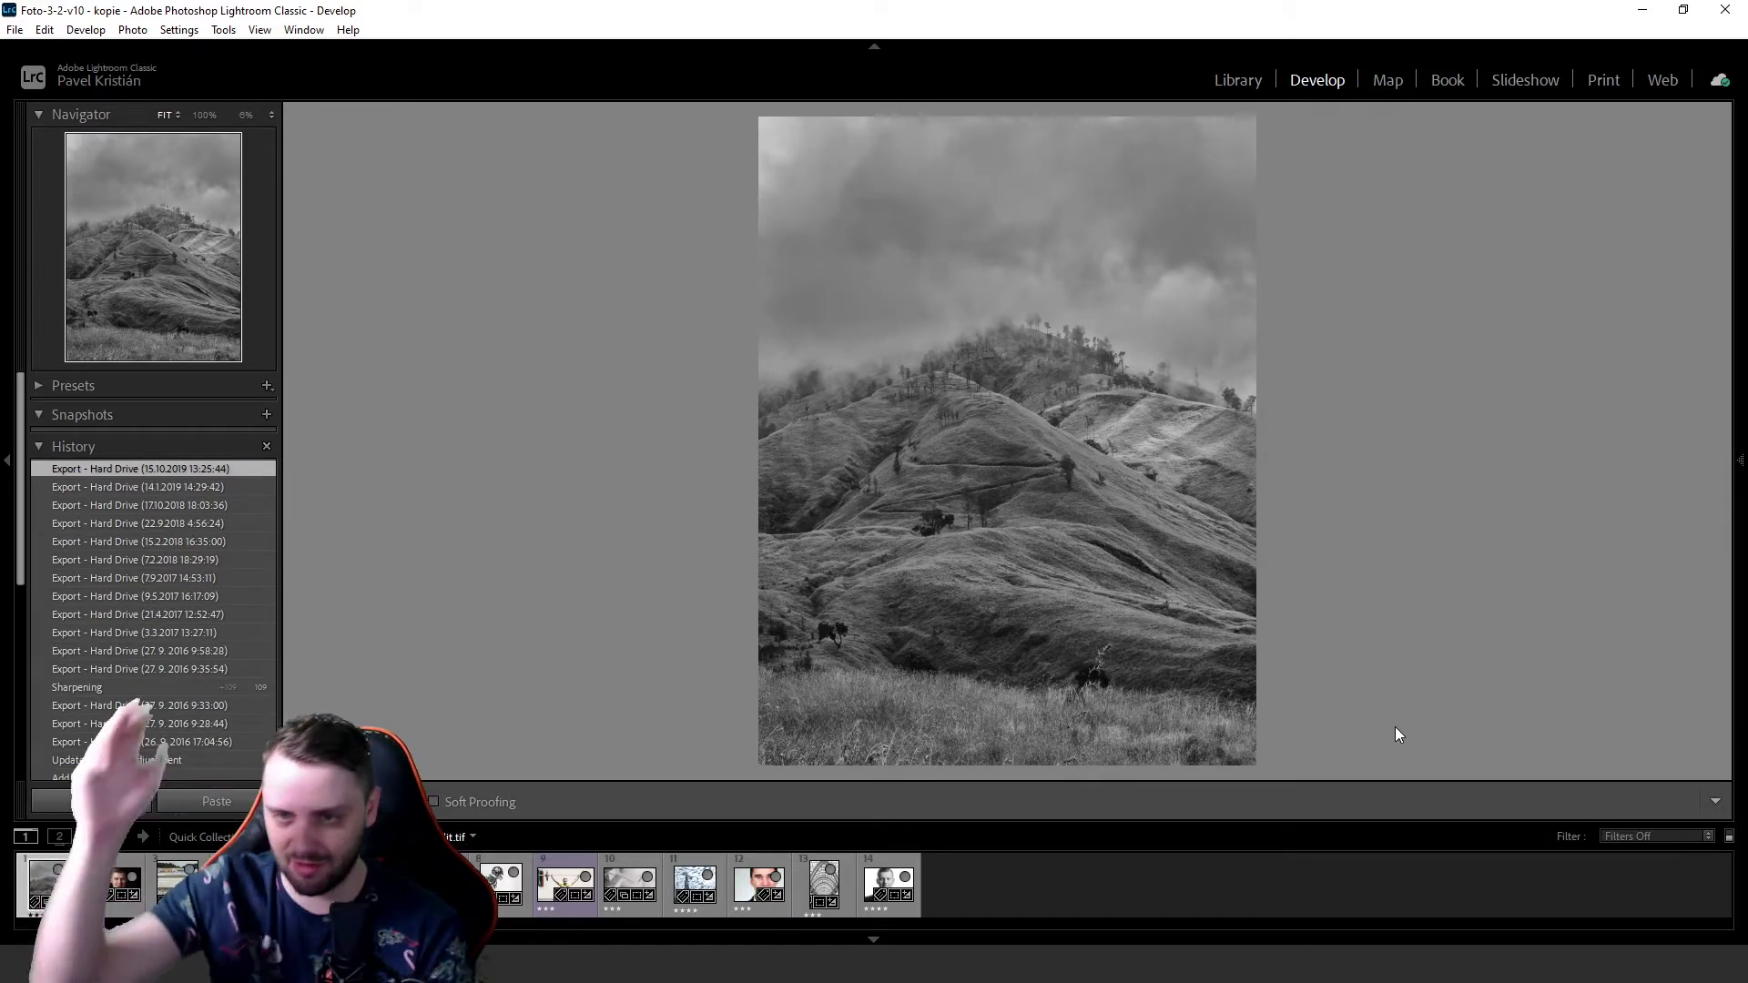
- Show the misty hill photo's histogram, hide the adjustment panels again, and remove the photo from the Quick Collection
left_click(1739, 465)
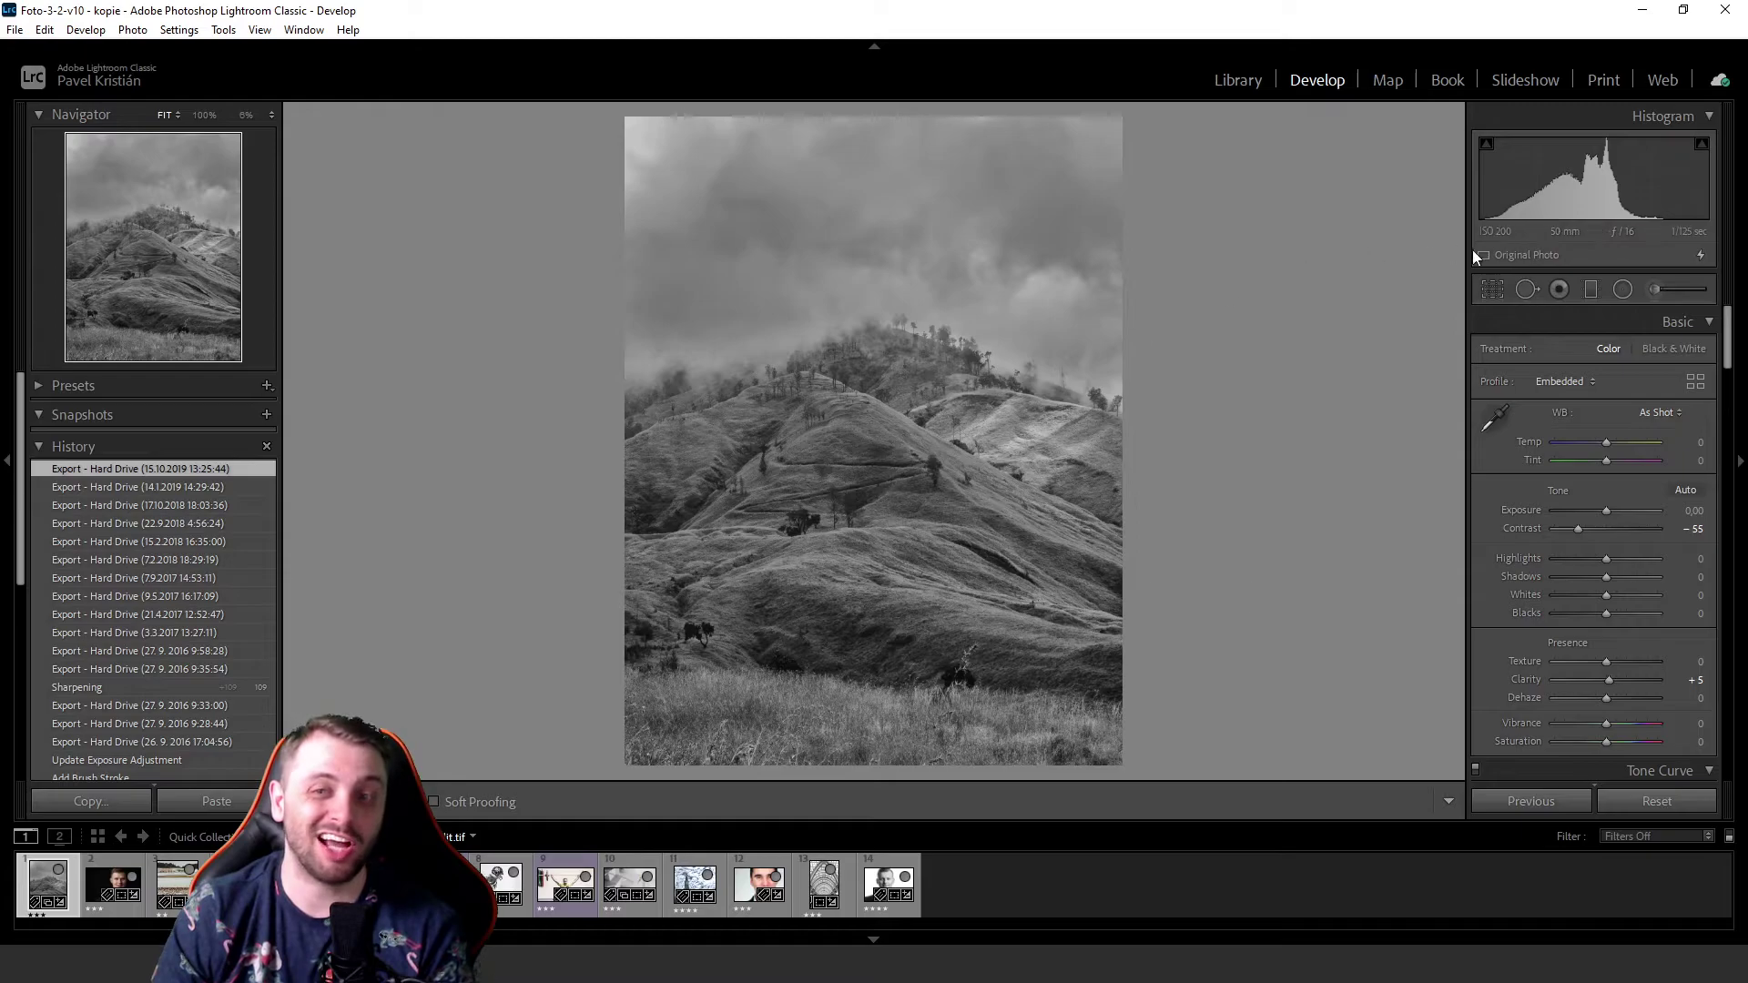
left_click(1739, 469)
left_click(59, 873)
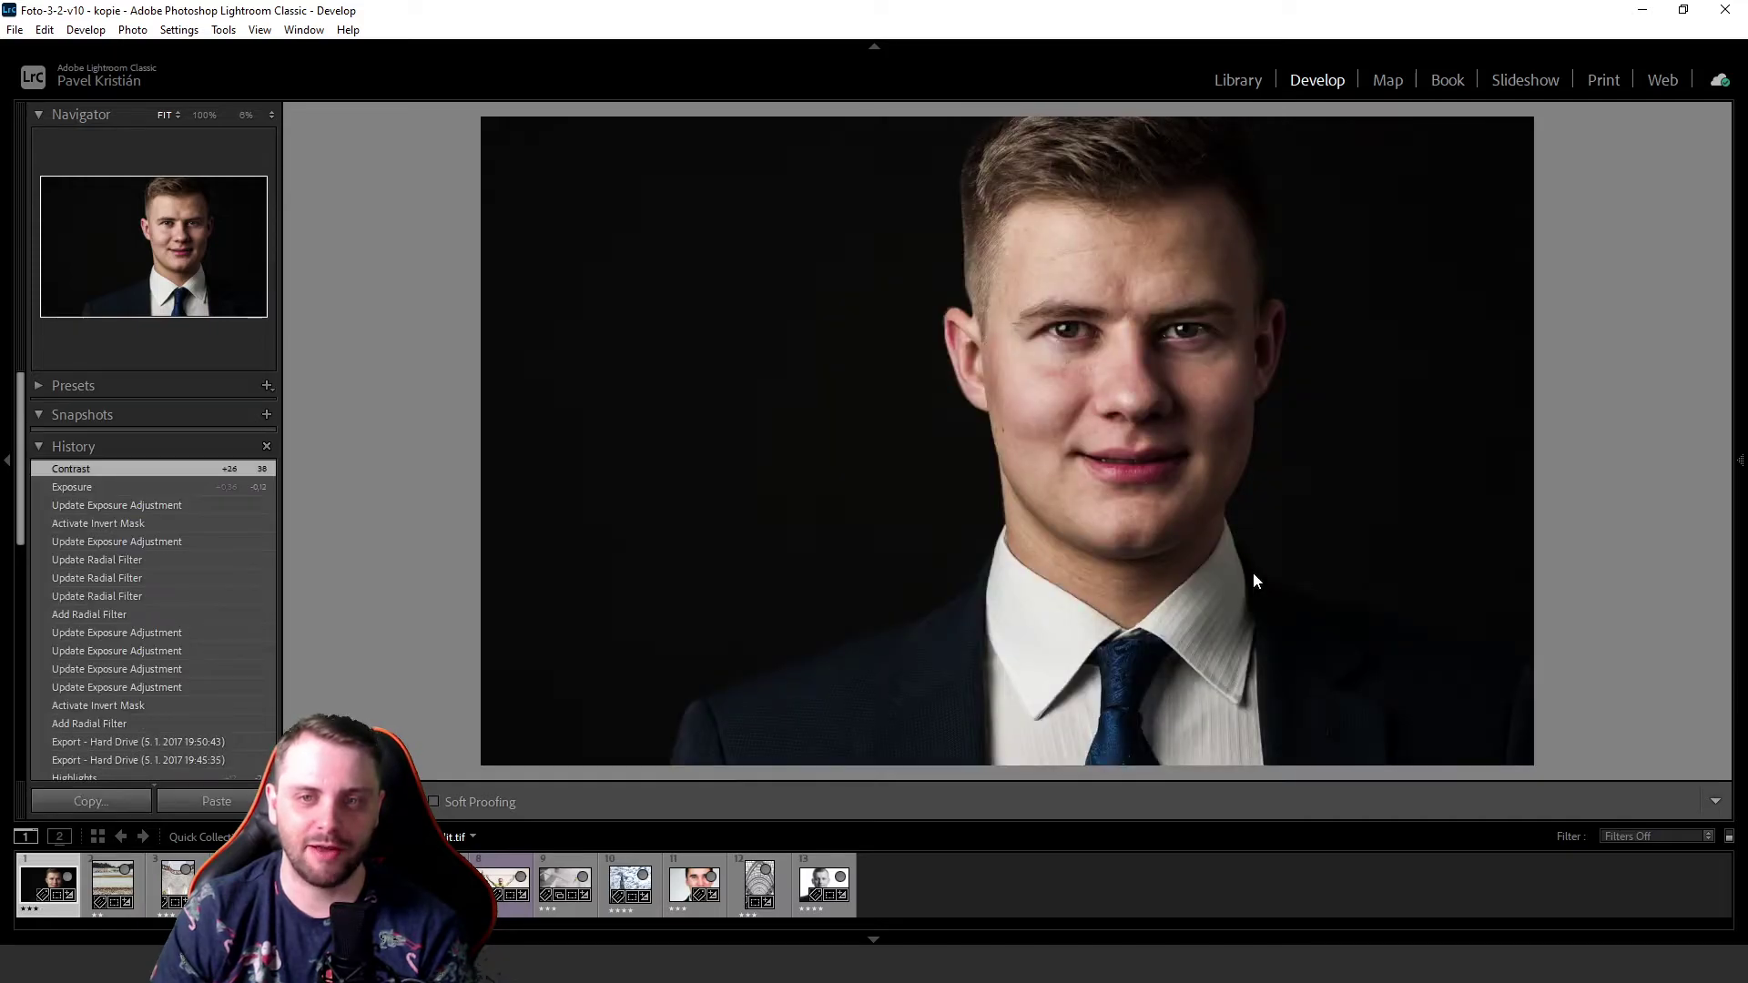
- Show the adjustment panels for the dark suit portrait, vary and reset its Exposure, and set it to −0.26
left_click(1739, 472)
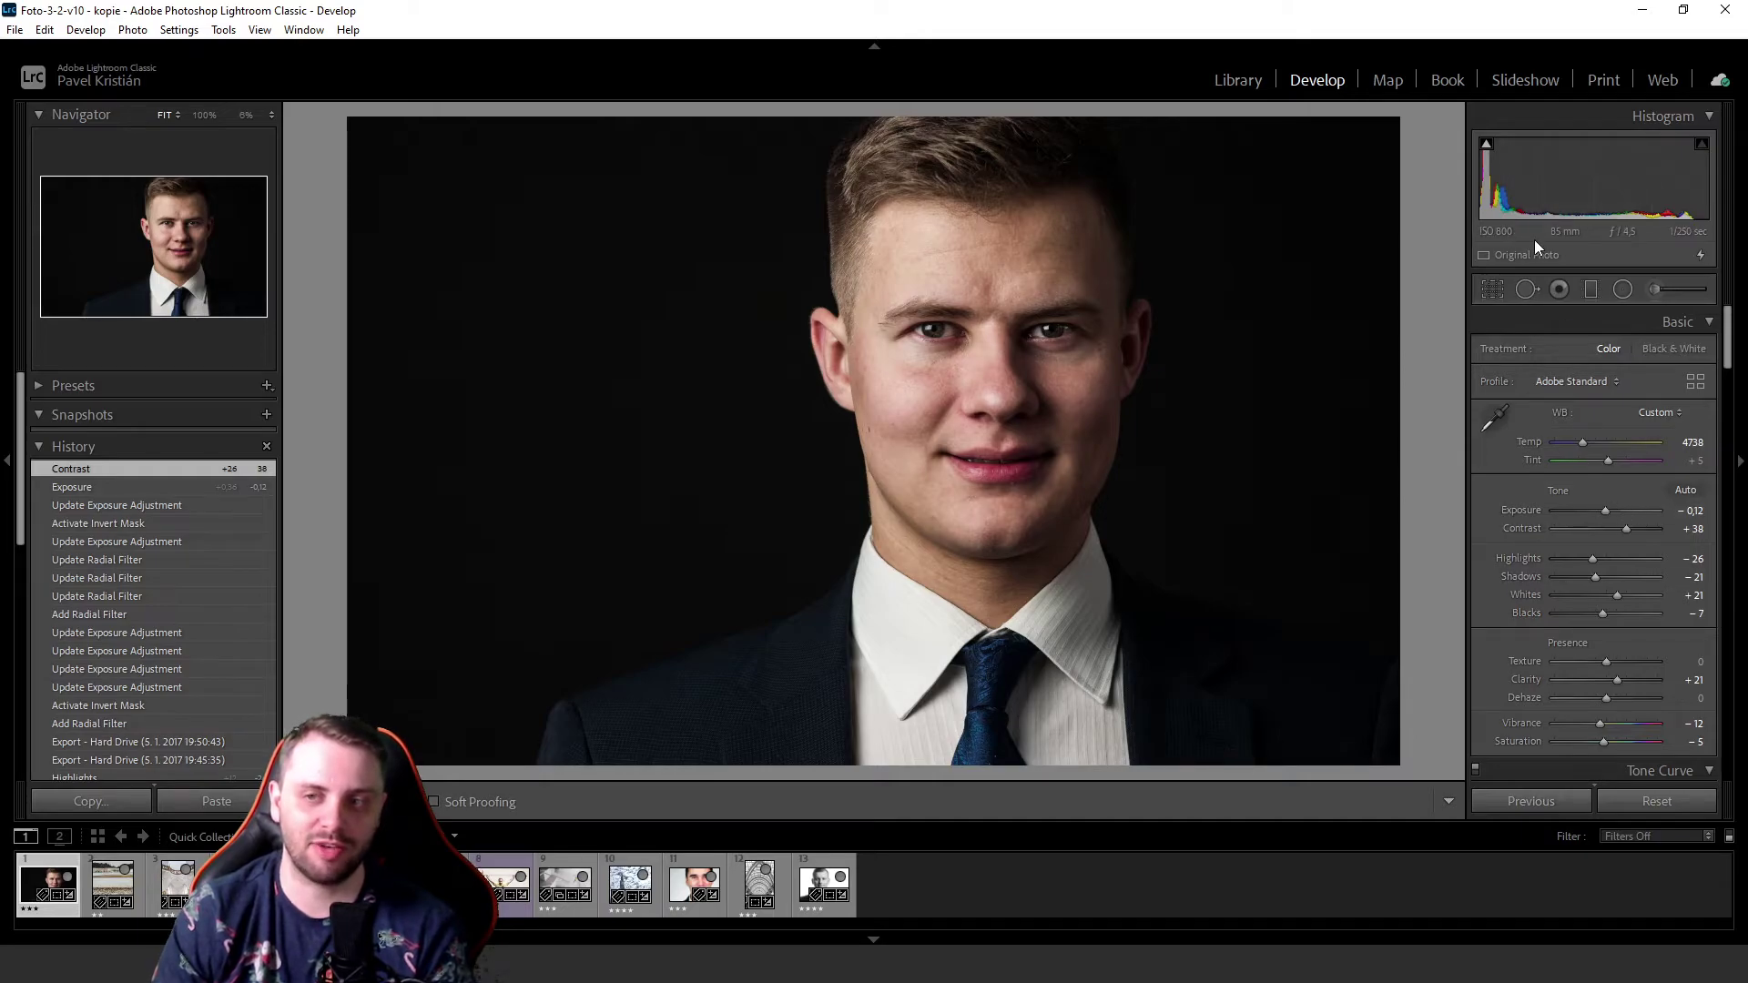
mouse_move(1608, 509)
left_mouse_down()
mouse_move(1656, 511)
mouse_move(1589, 505)
left_mouse_up()
double_click(1535, 511)
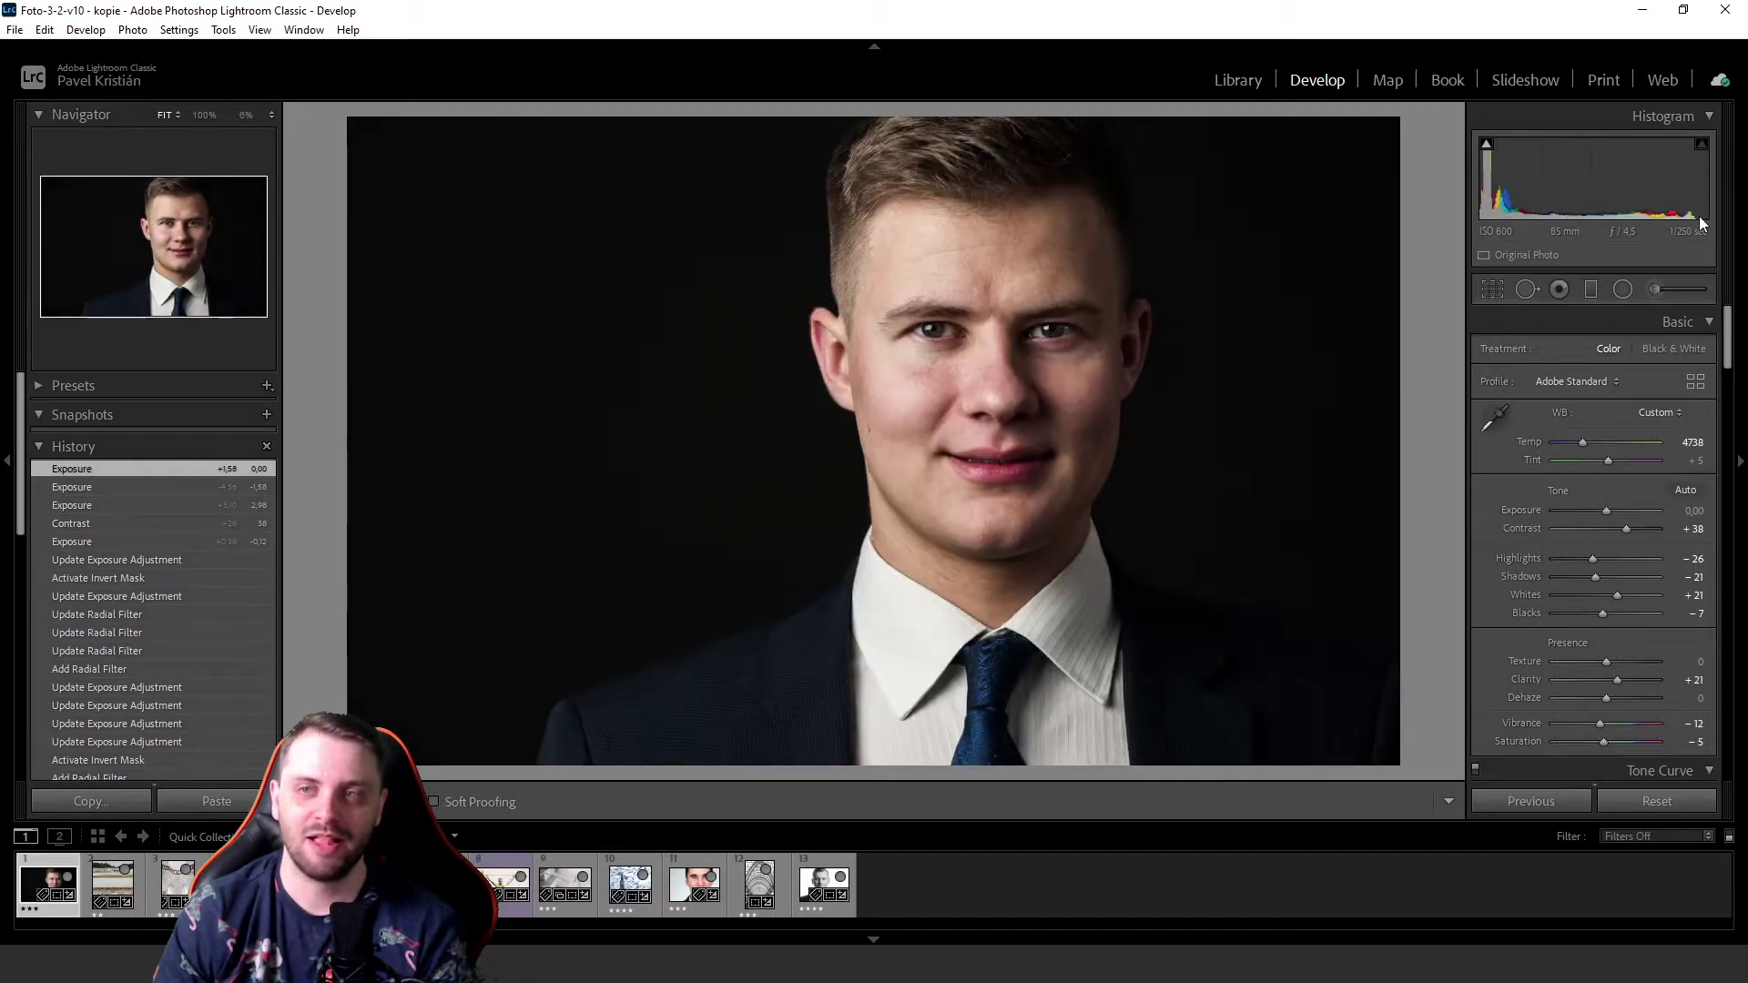
left_click_drag(1603, 510, 1600, 510)
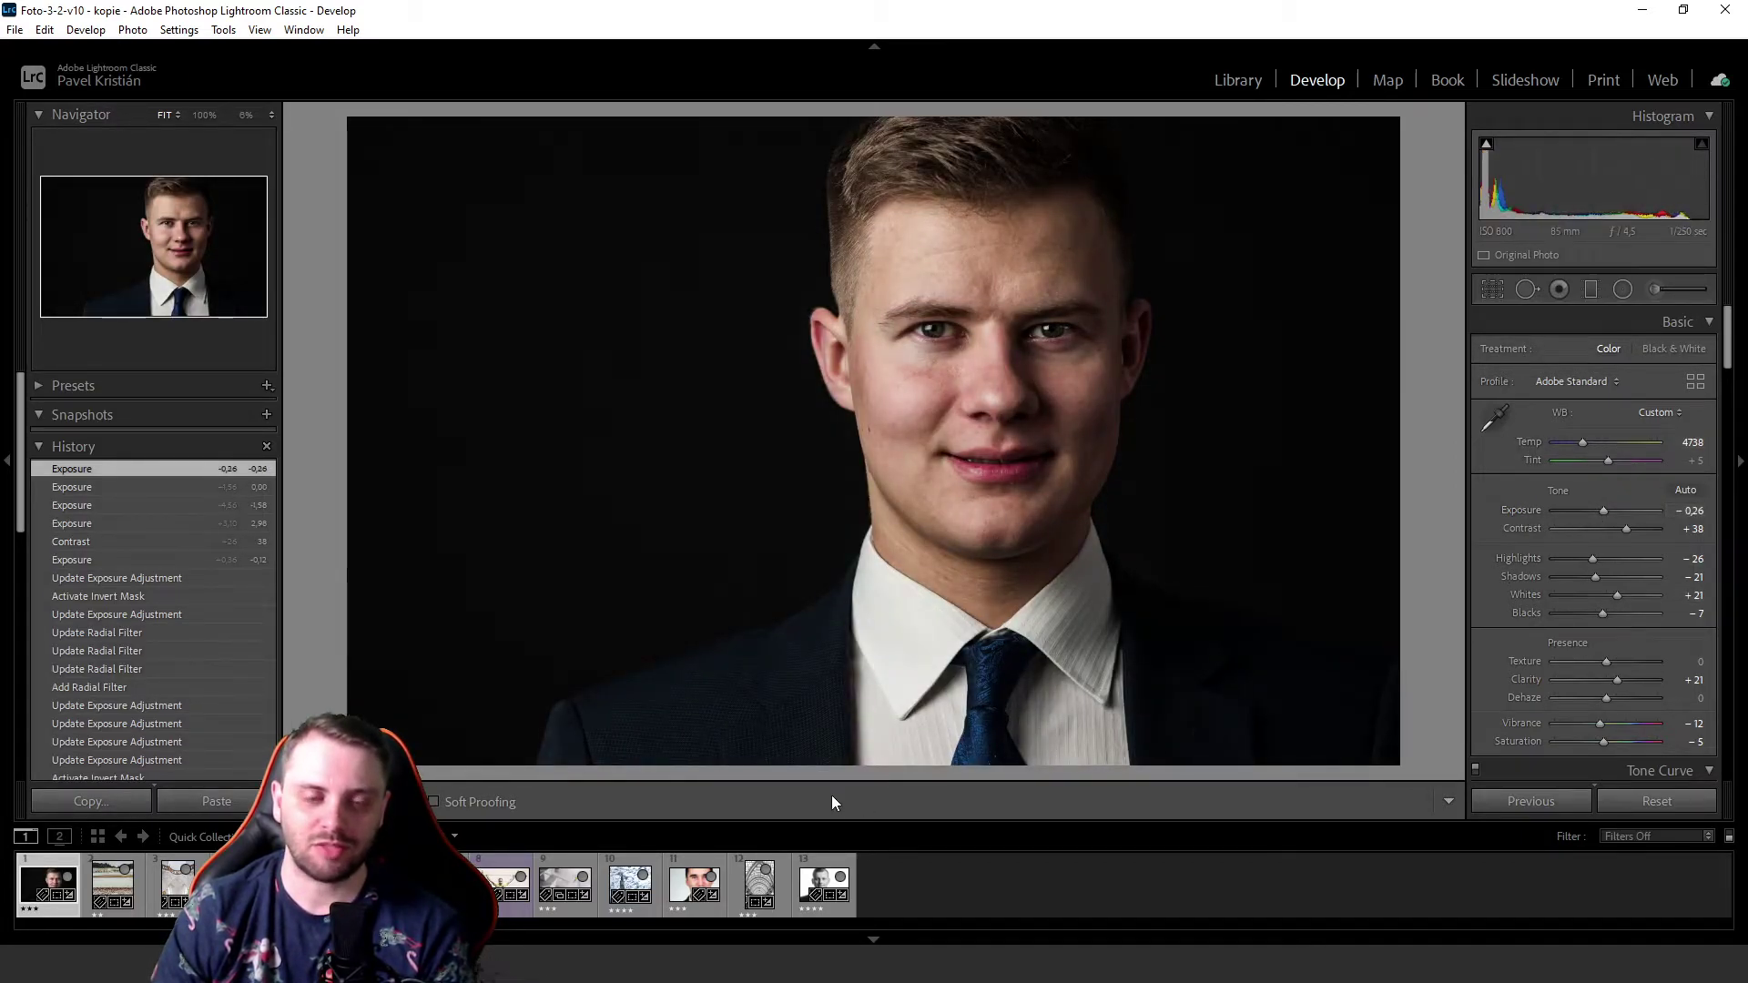
- Remove the suit portrait, the snowy field photo and both church interior photos from the Quick Collection
left_click(69, 877)
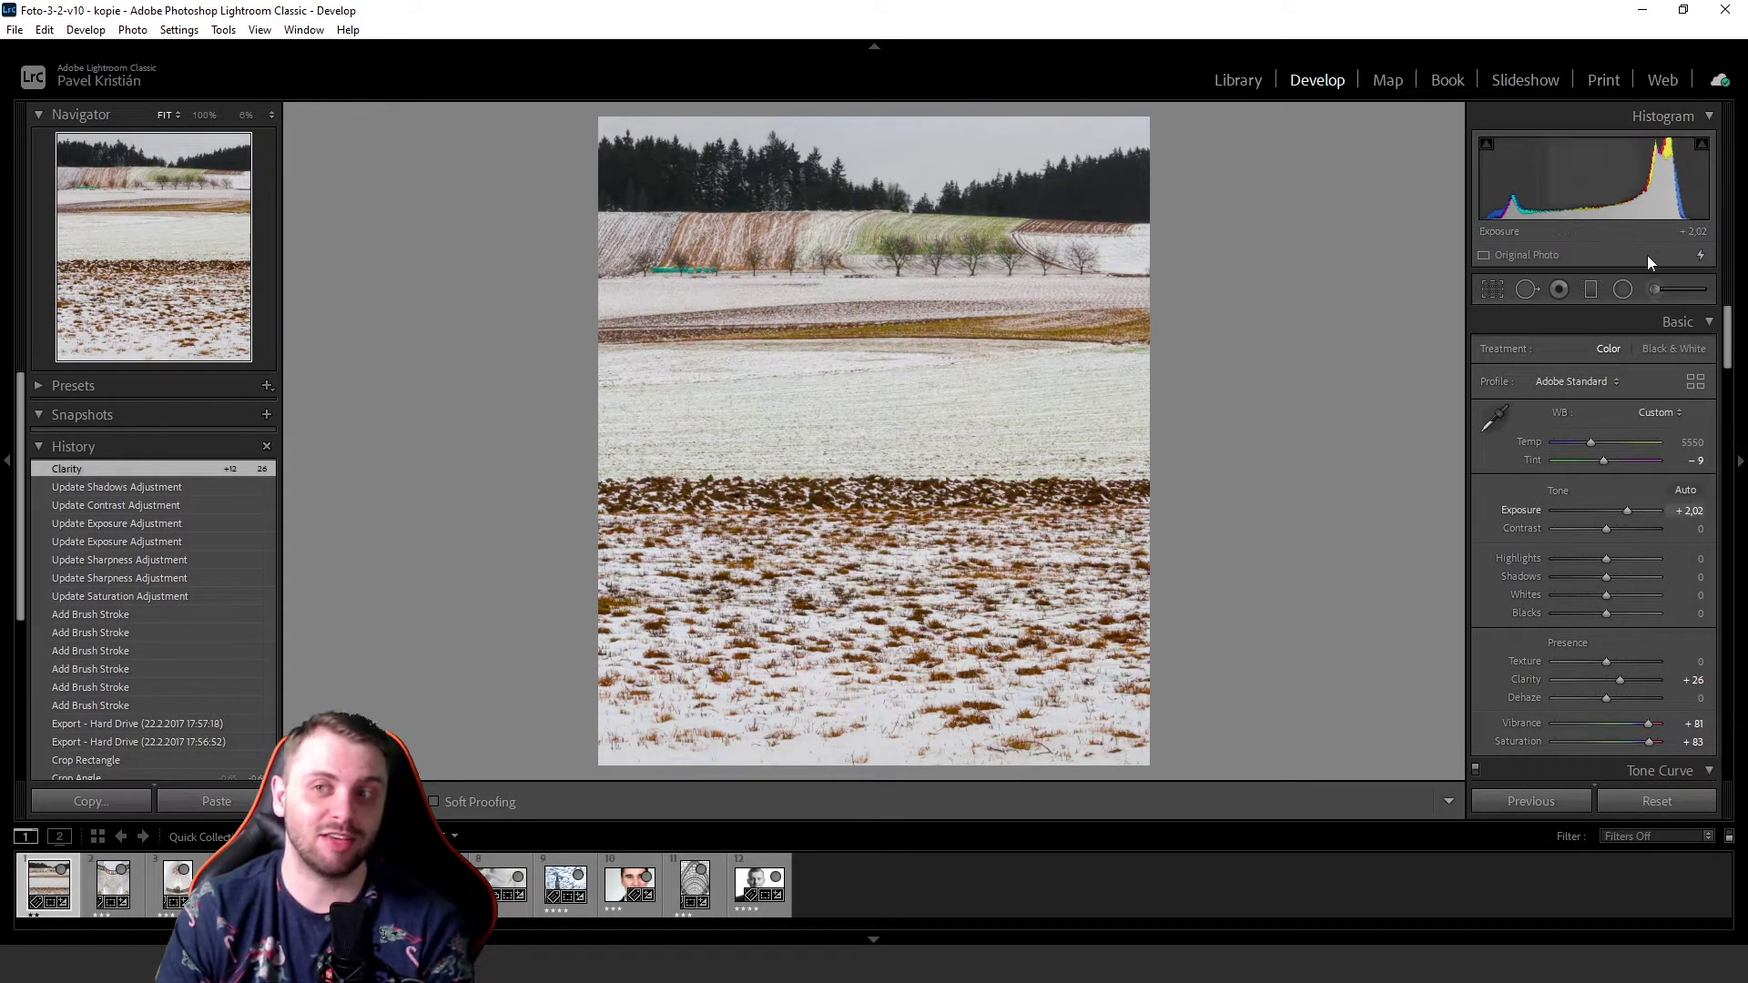
left_click(62, 875)
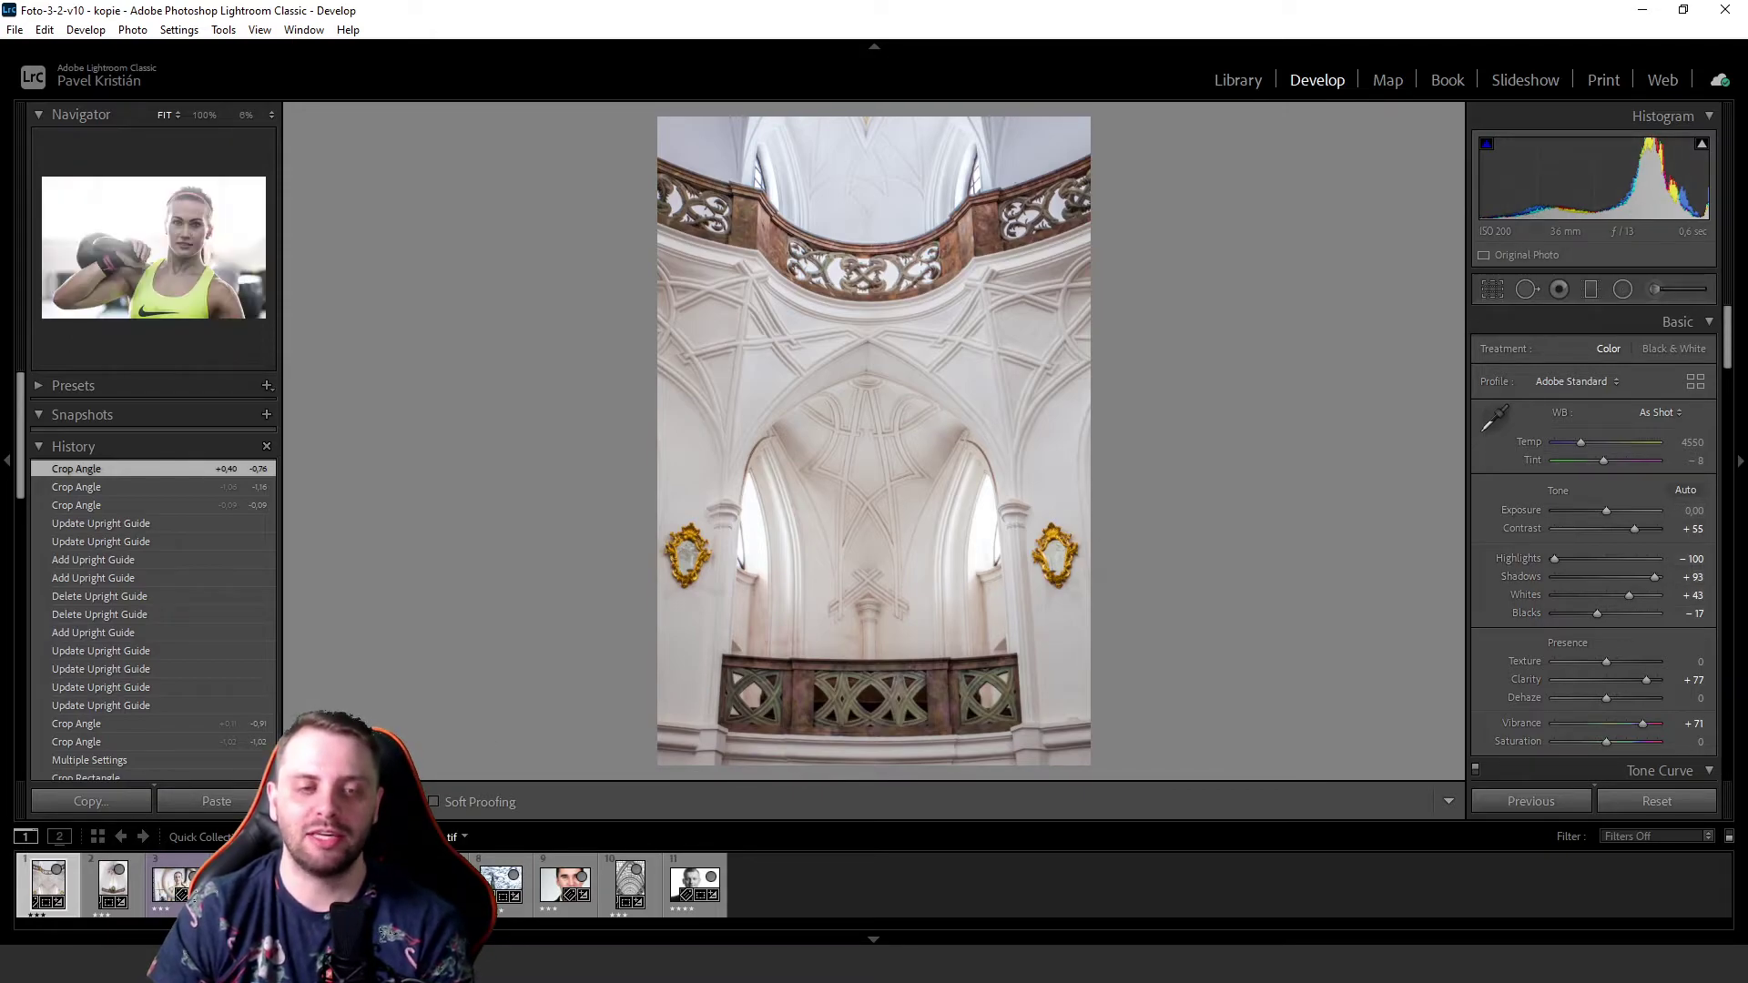
key("Delete")
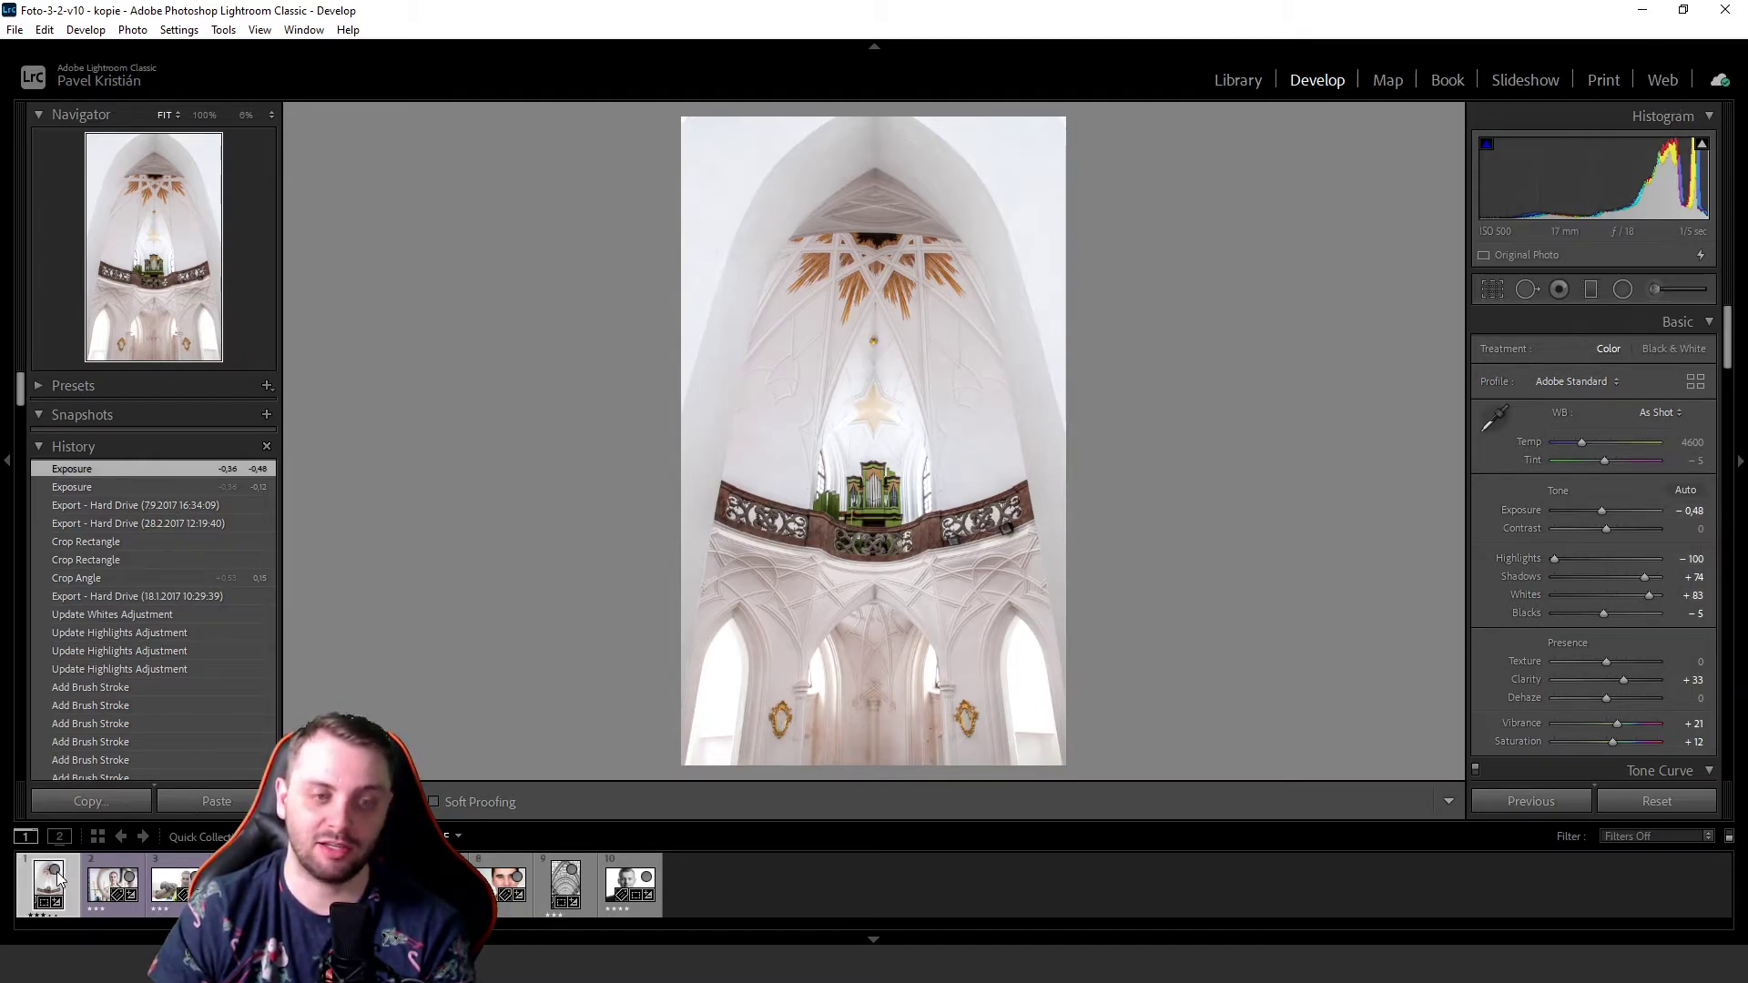
key("b")
right_click(95, 867)
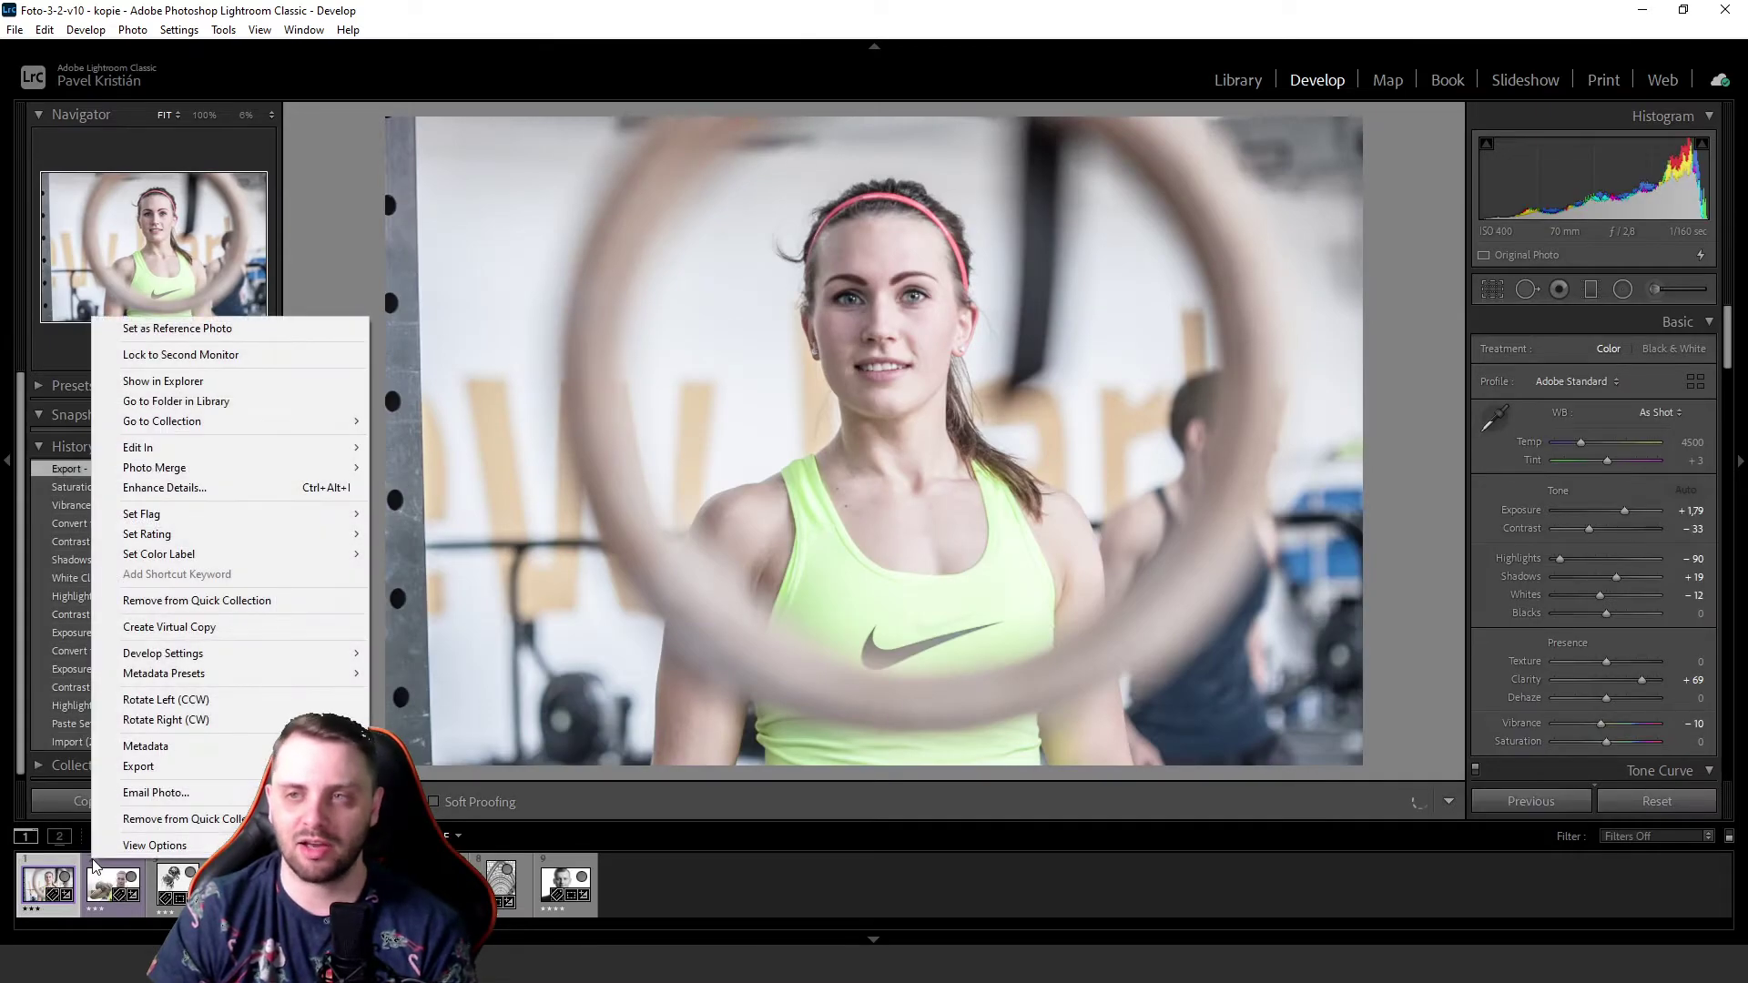
left_click(613, 888)
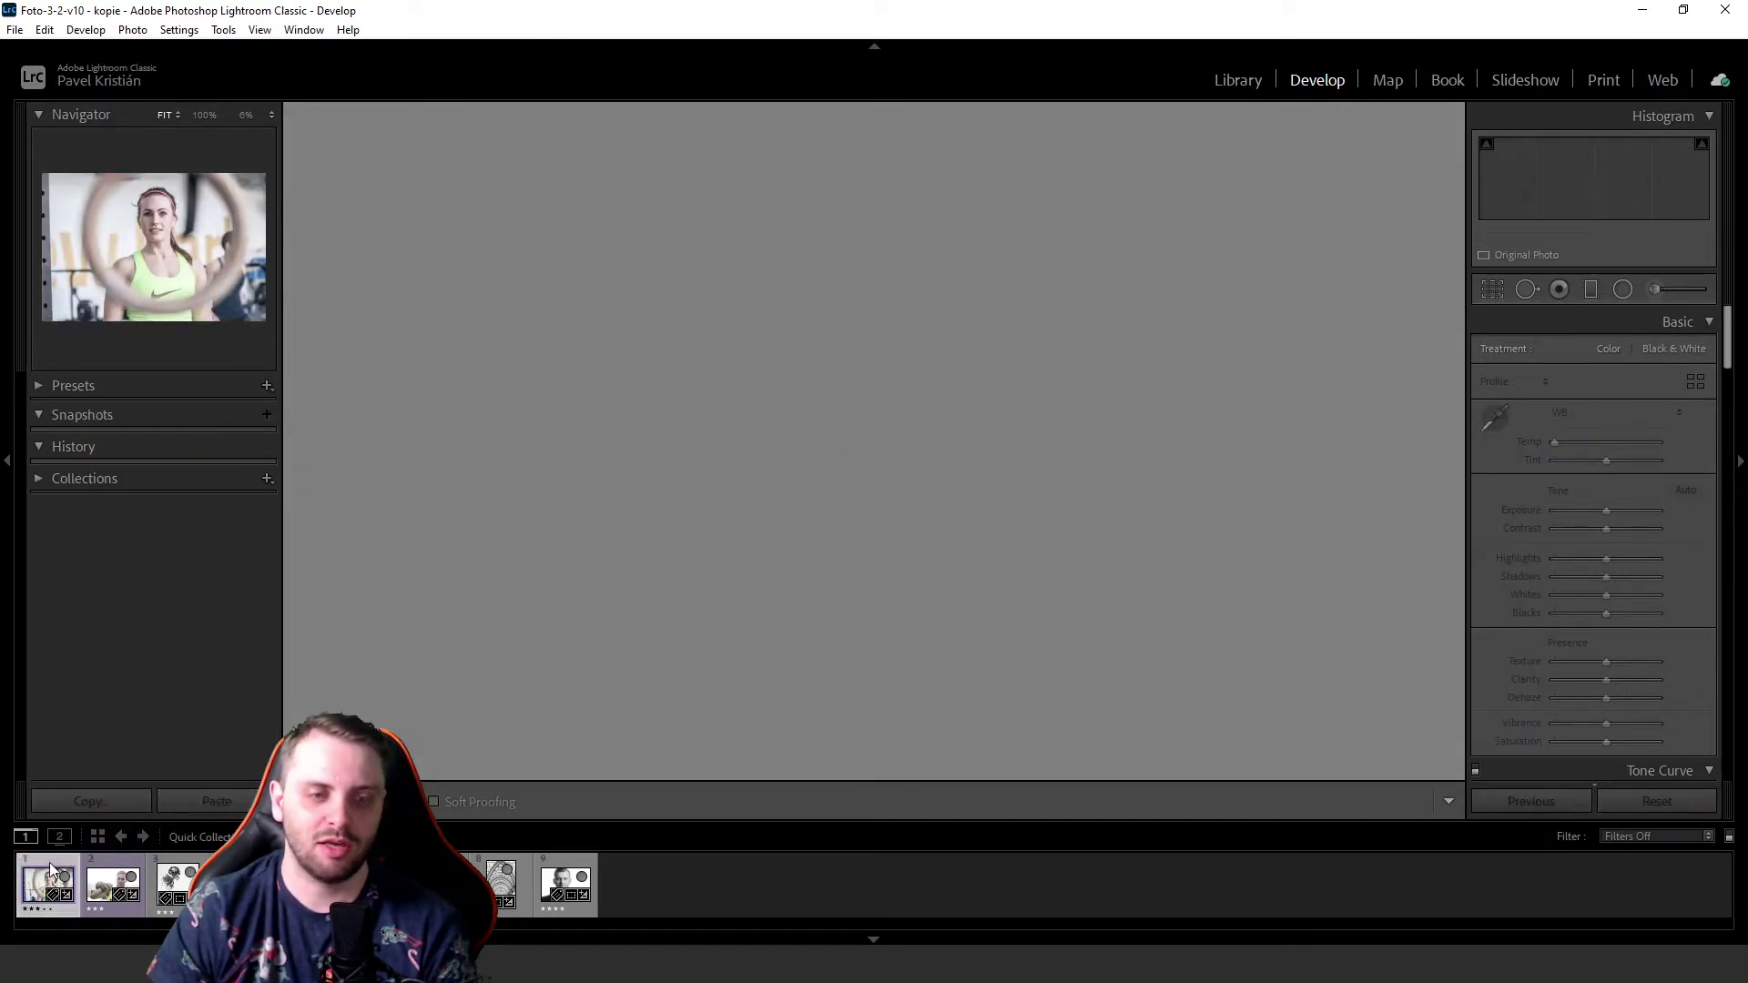
- Remove the gym ring, kettlebell, American football player and barbell lifter photos from the Quick Collection one after another
left_click(52, 874)
key("b")
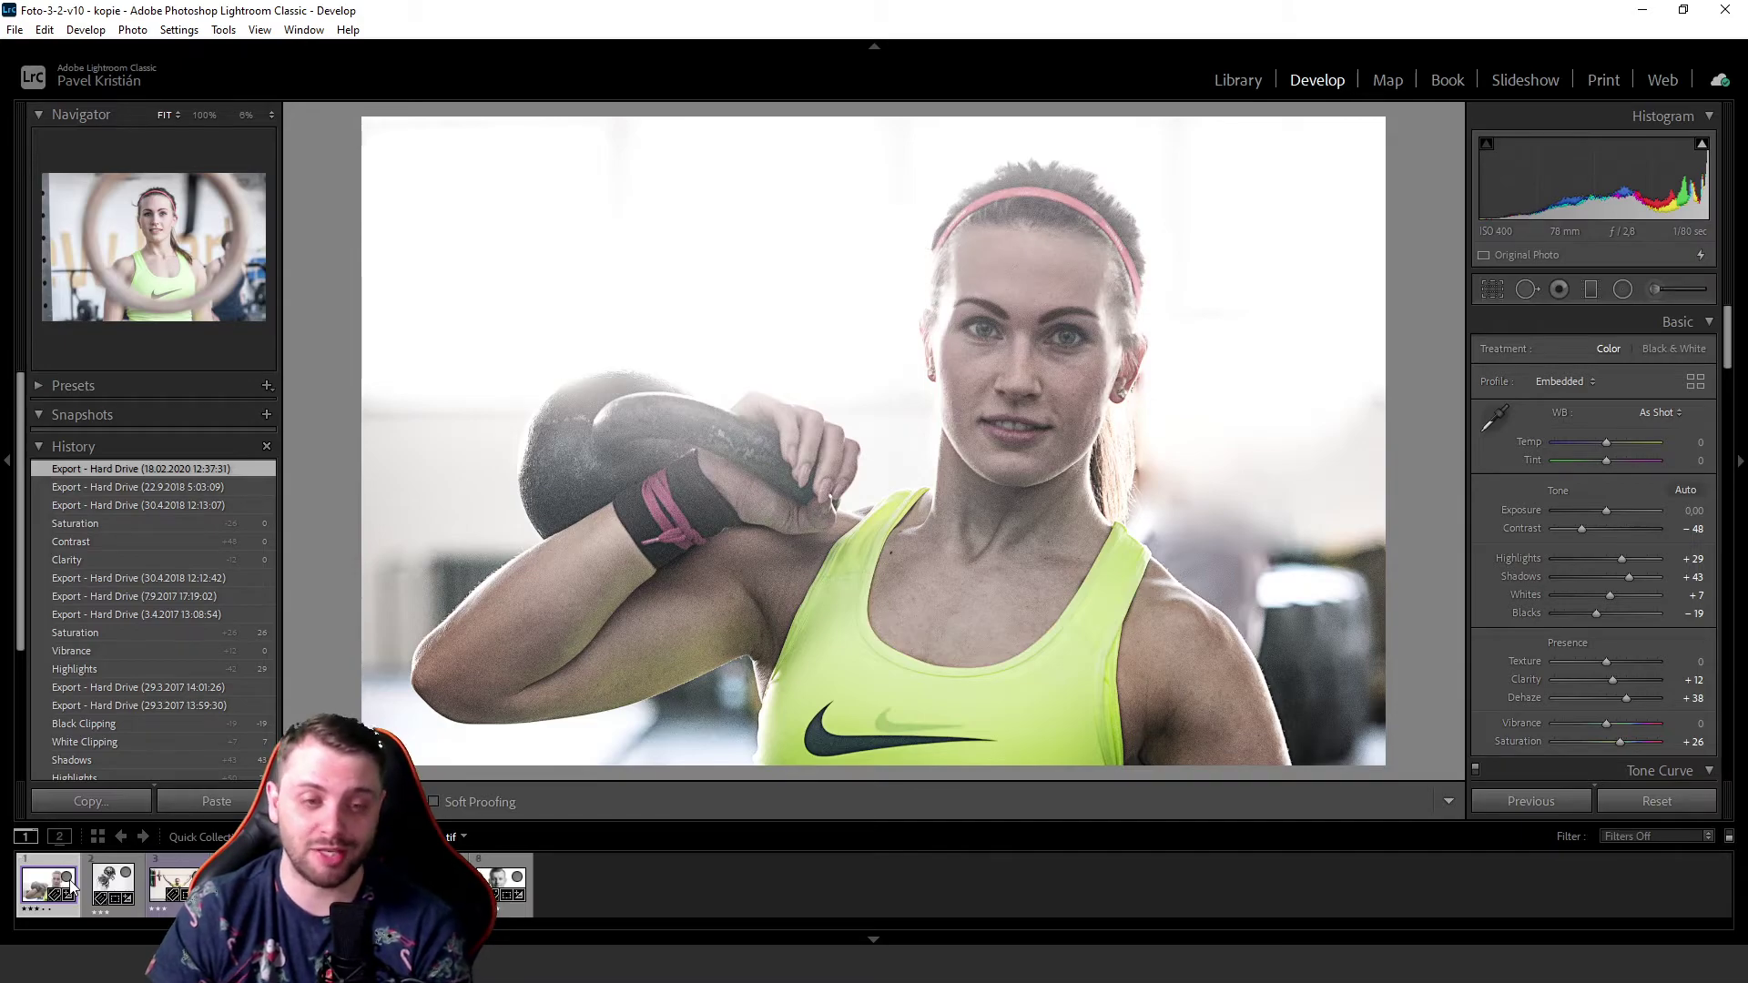
left_click(69, 875)
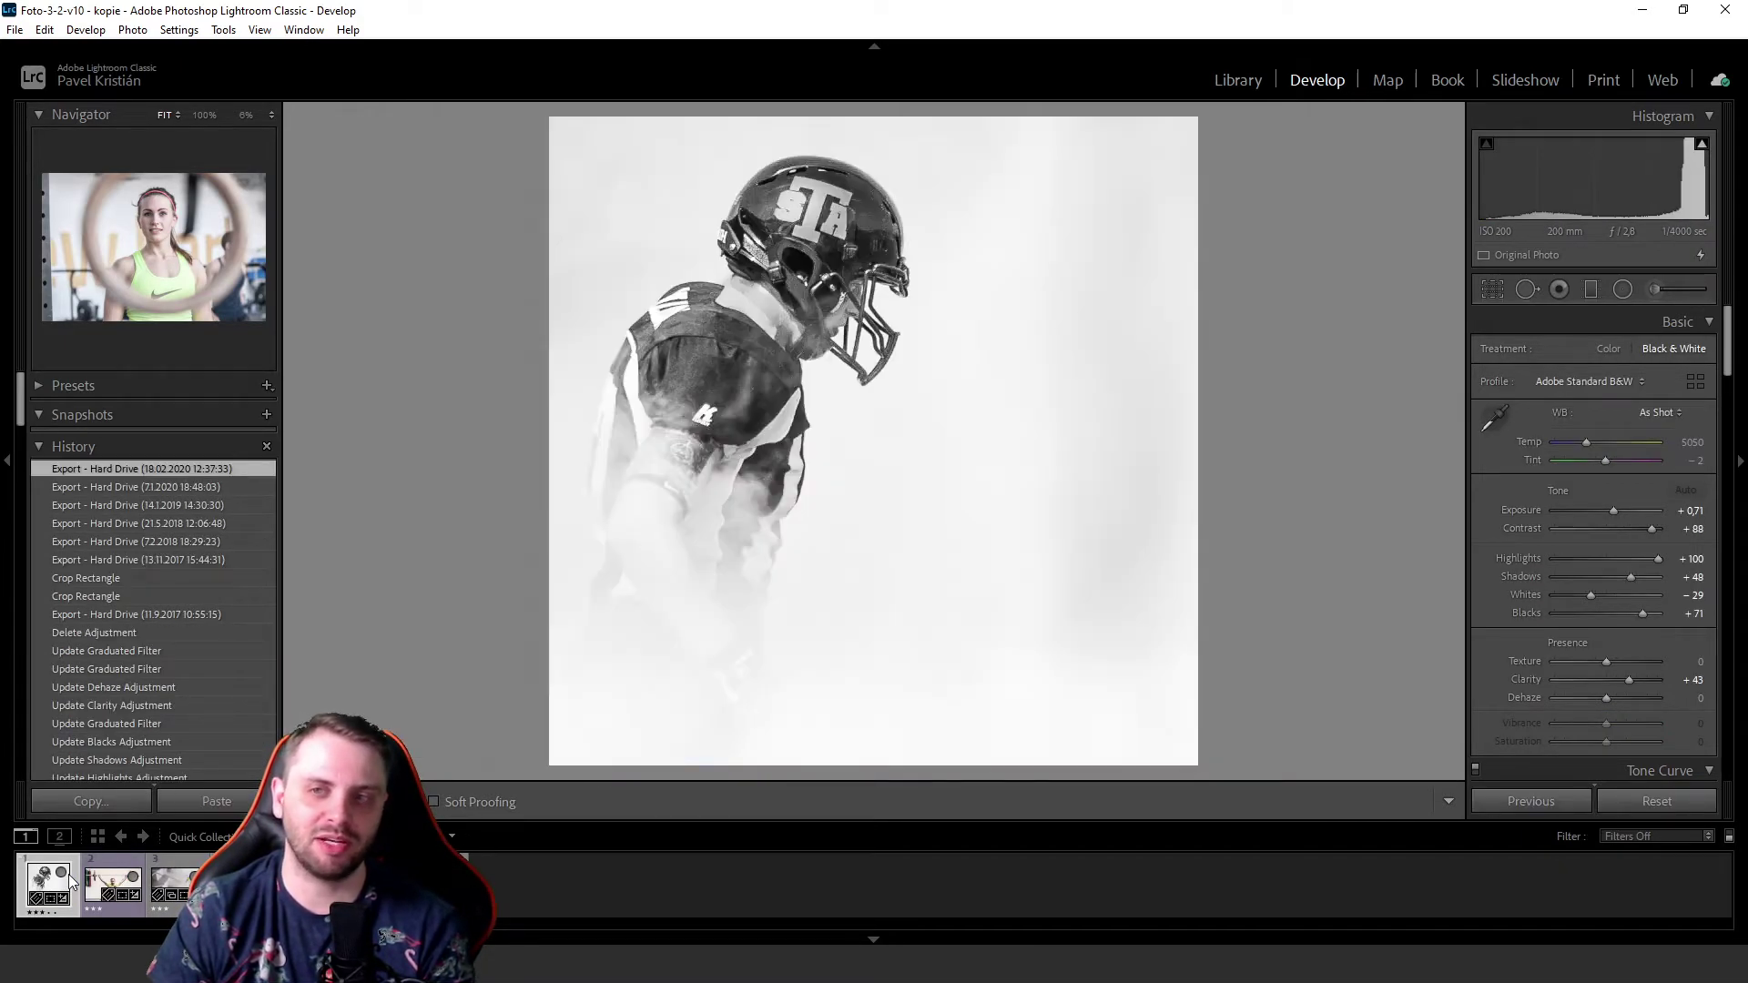
left_click(70, 877)
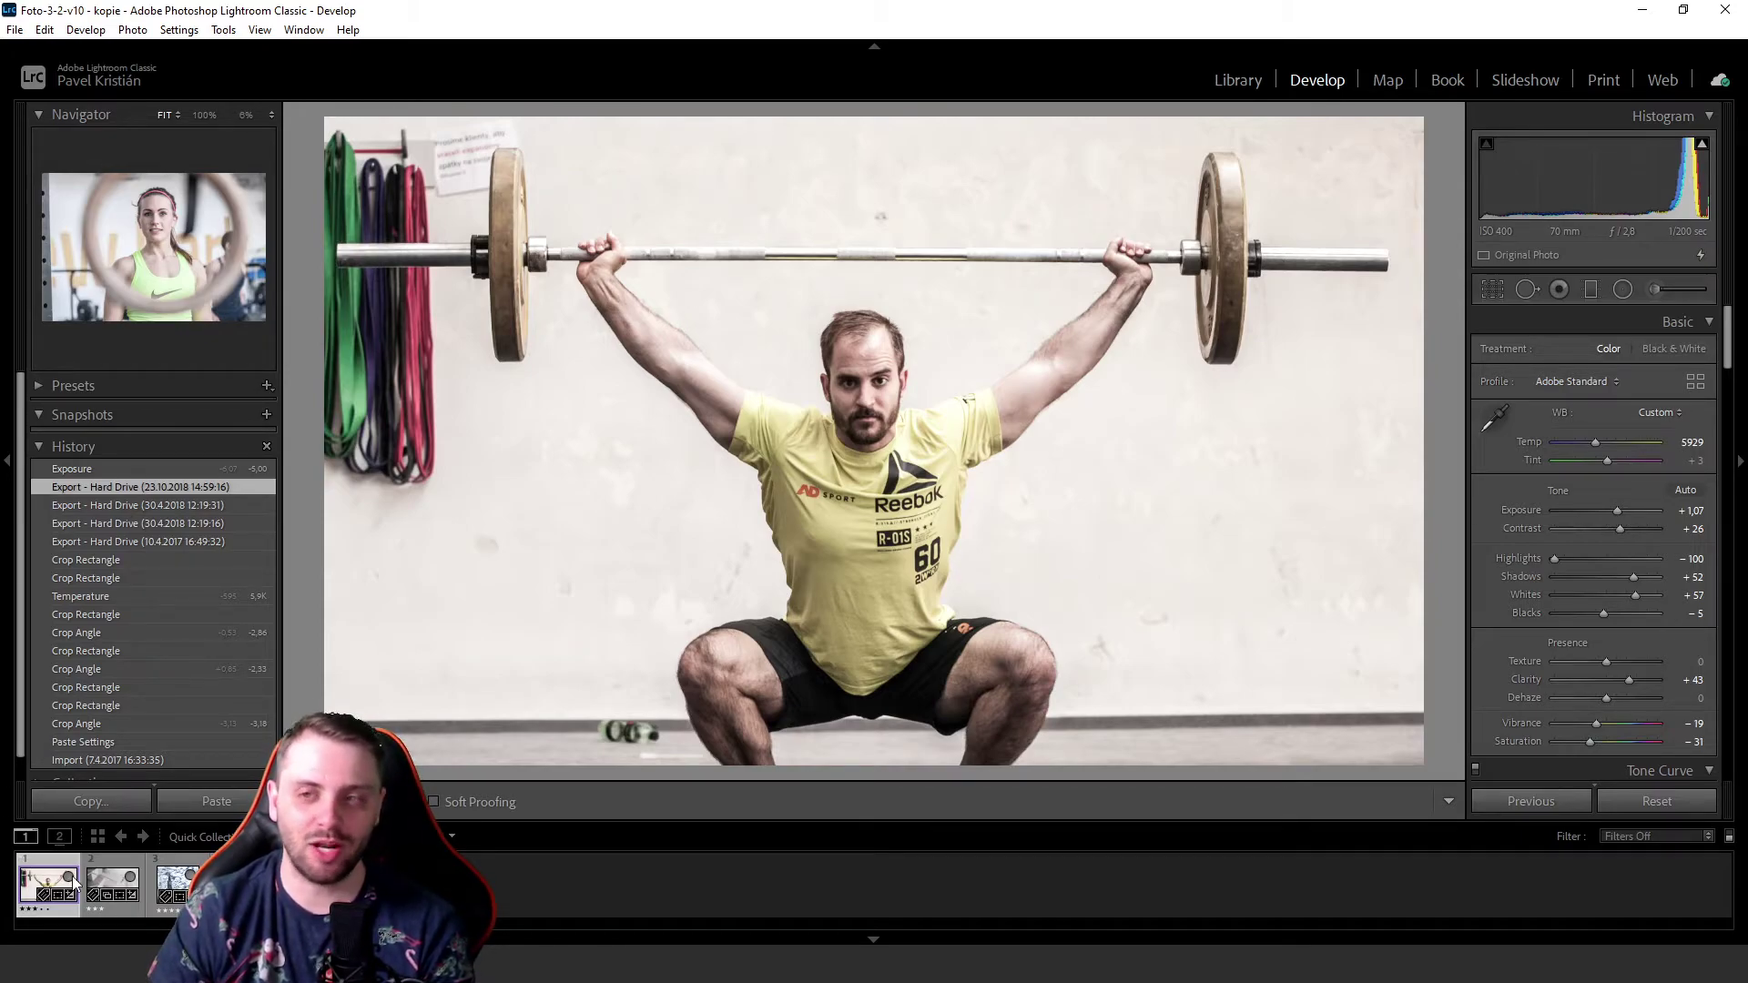
key("b")
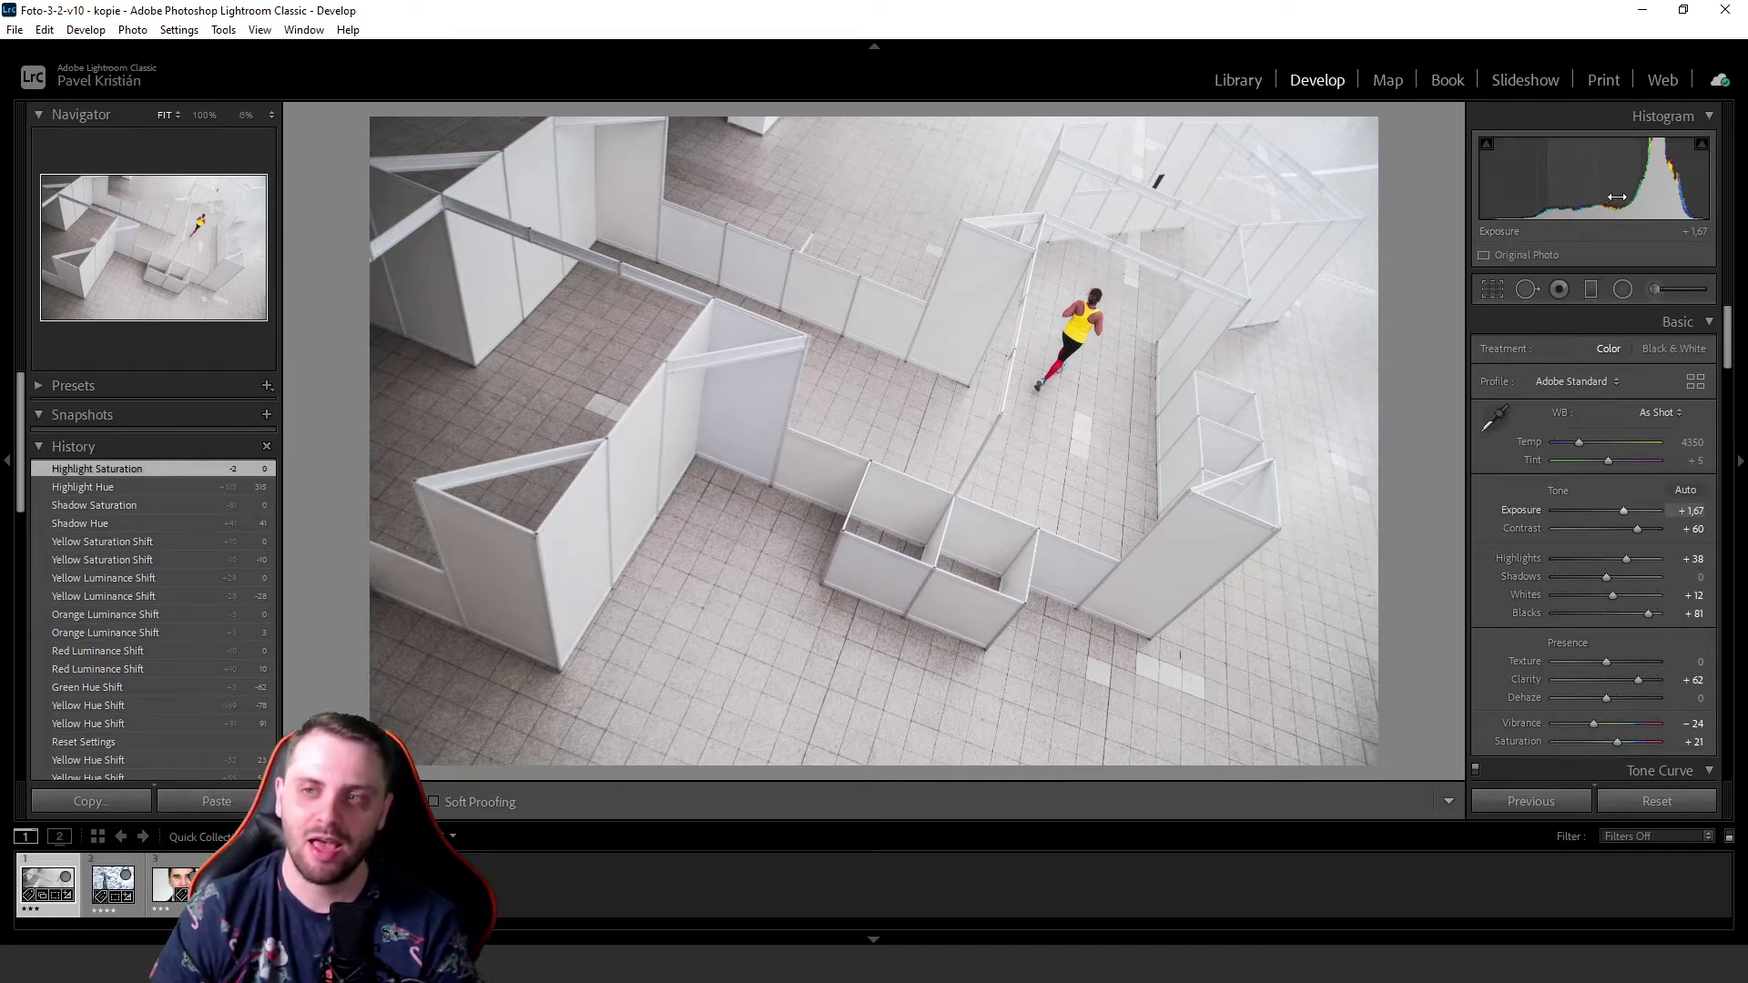
- Toggle Show Clipping for the photo of the runner among white partitions and remove the photo from the Quick Collection
right_click(1669, 144)
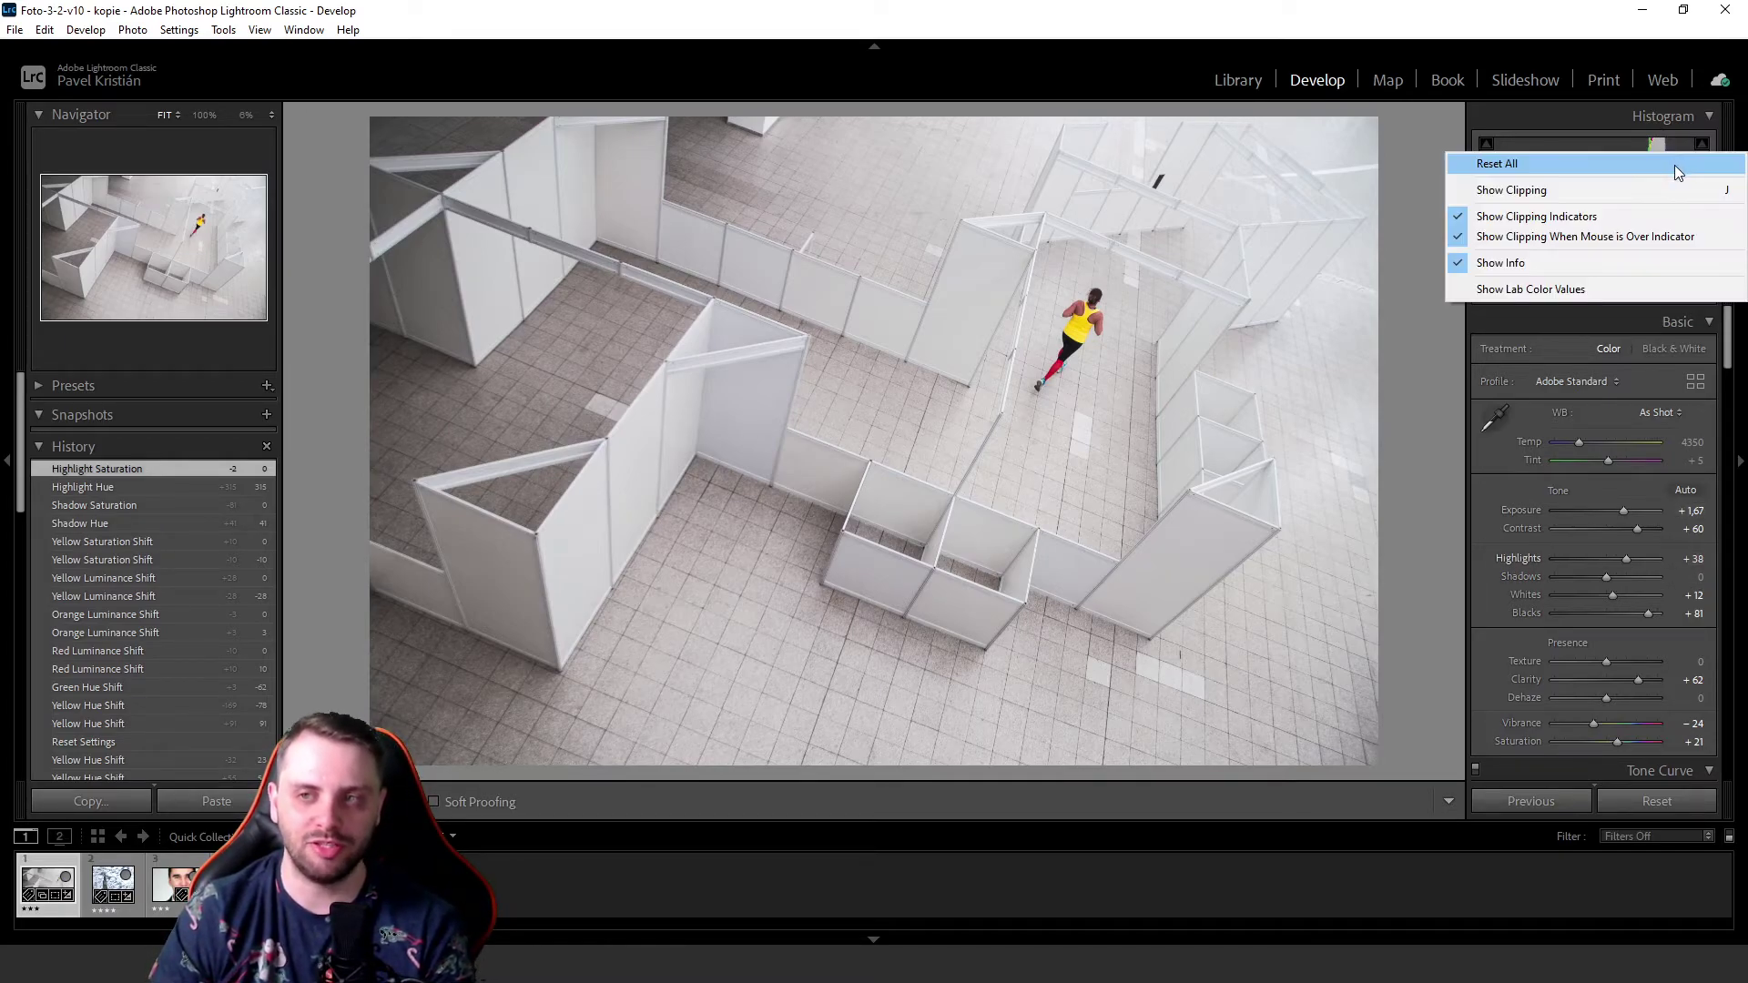
left_click(1577, 187)
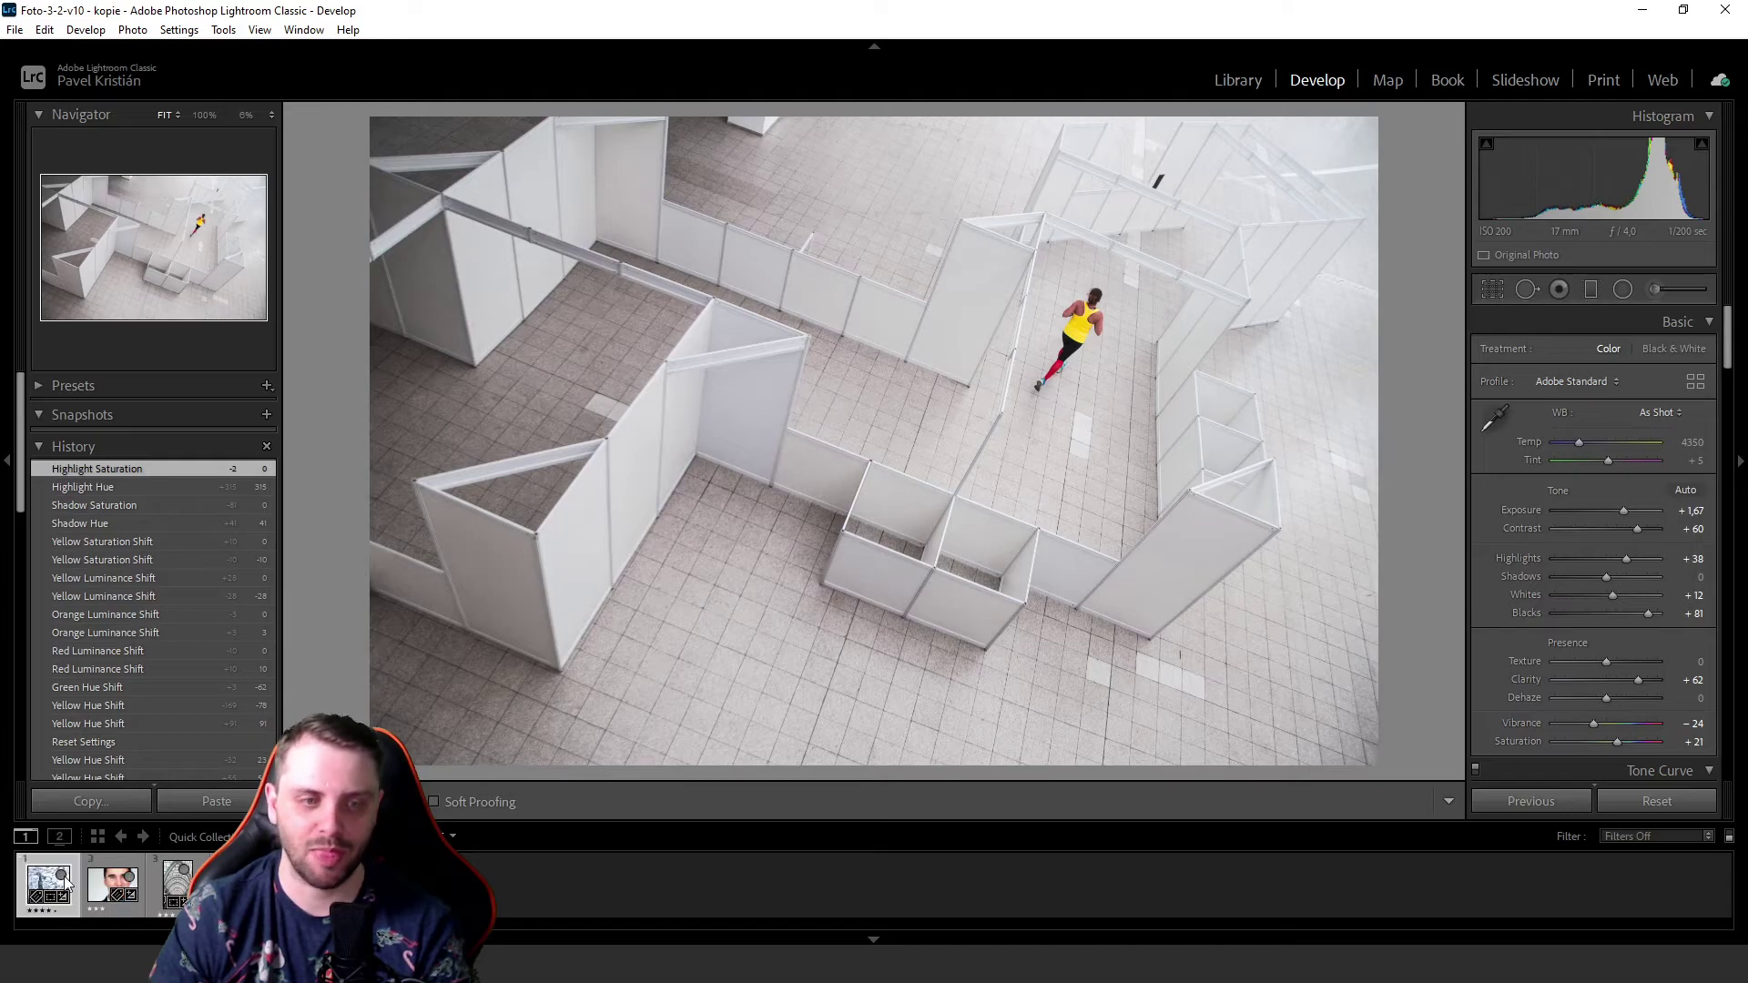
key("b")
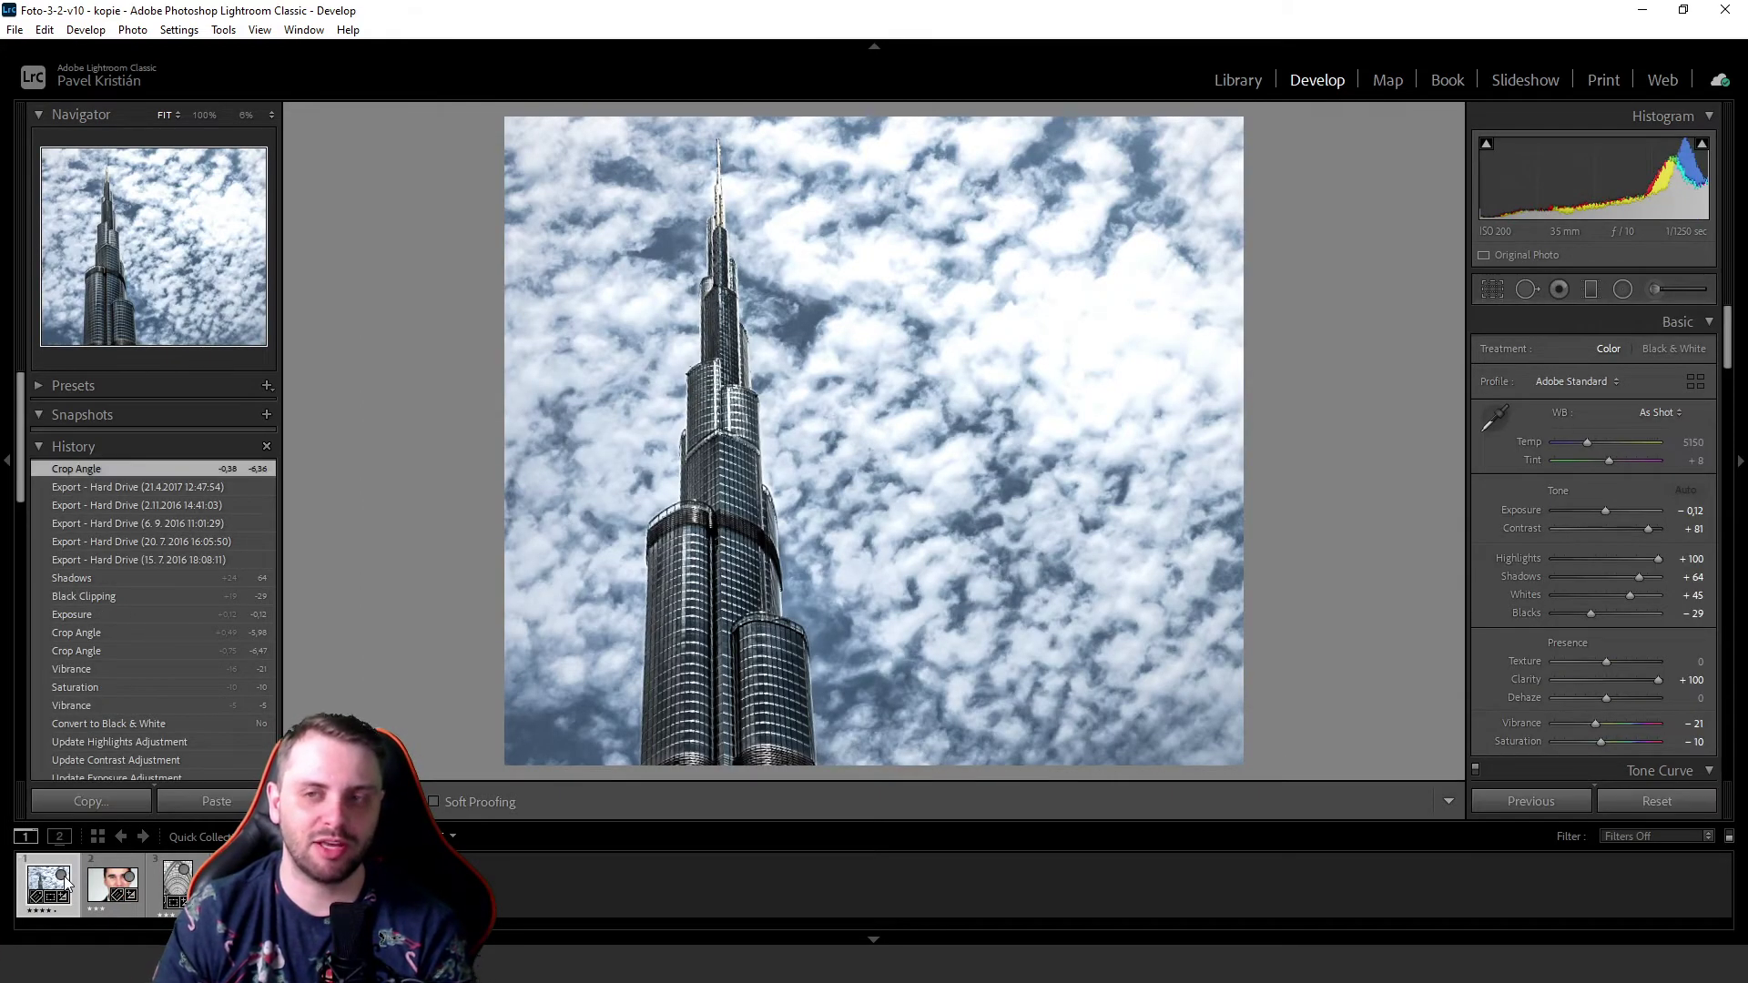
- Remove the skyscraper photo, the close-up face portrait and the black-and-white arched hall photo from the Quick Collection
key("b")
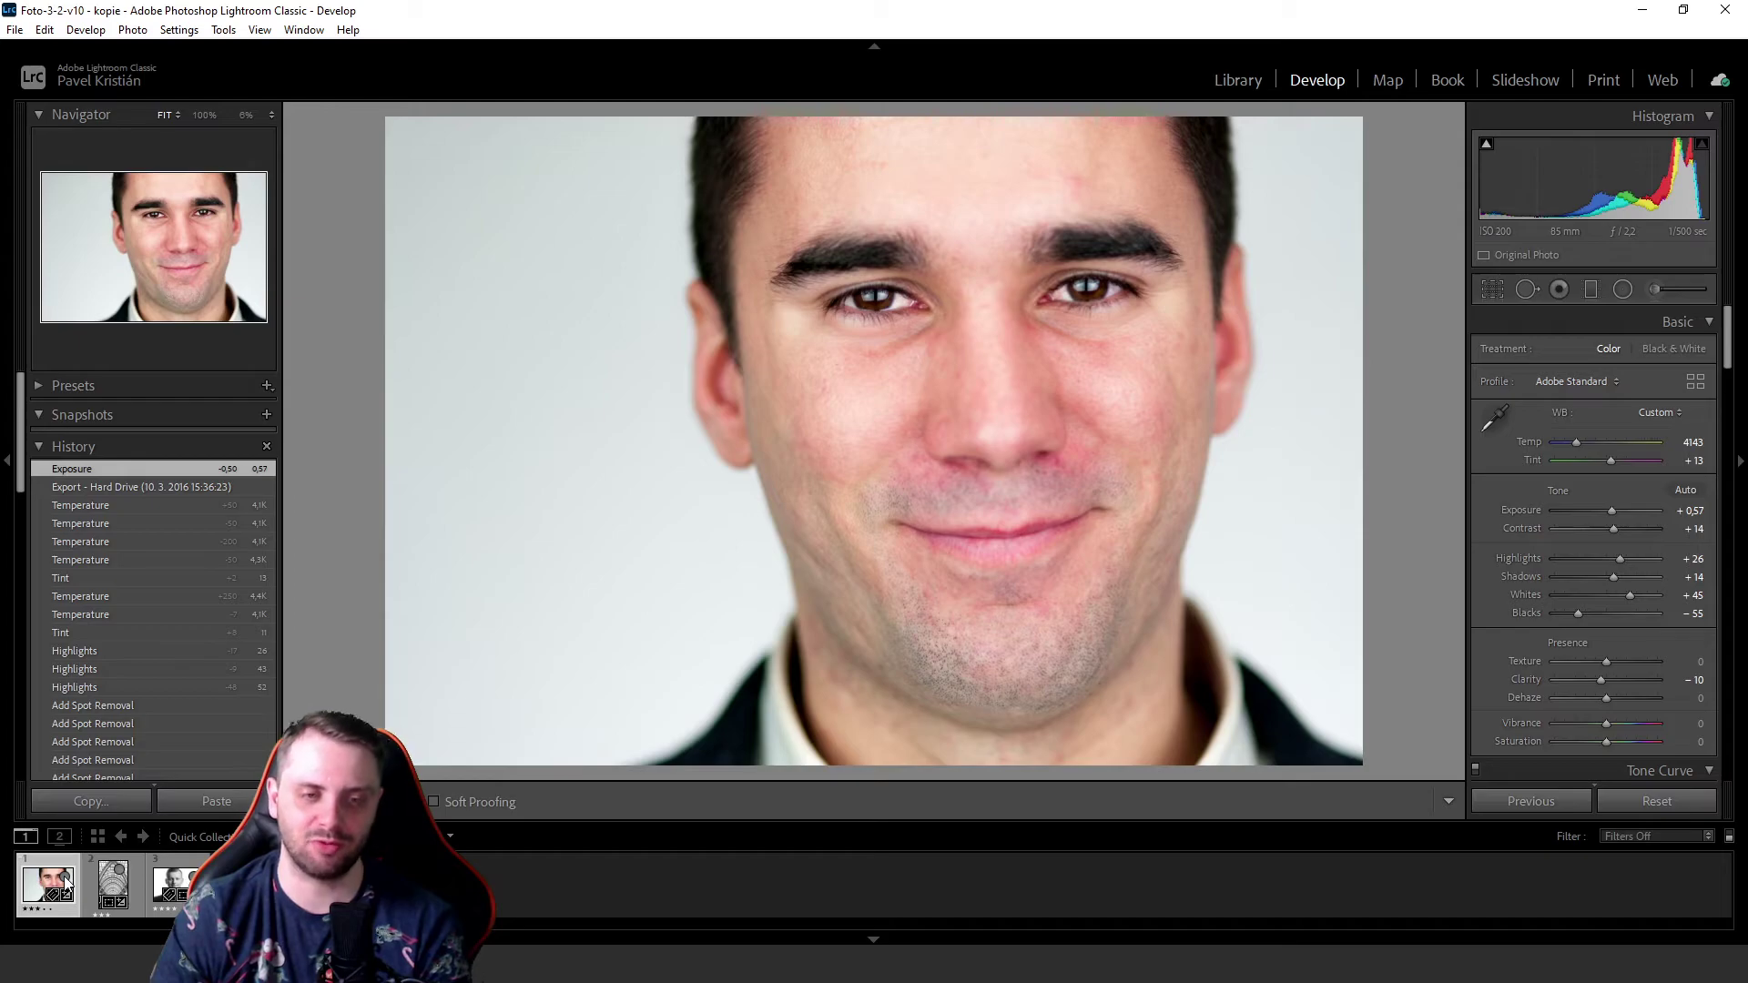
key("b")
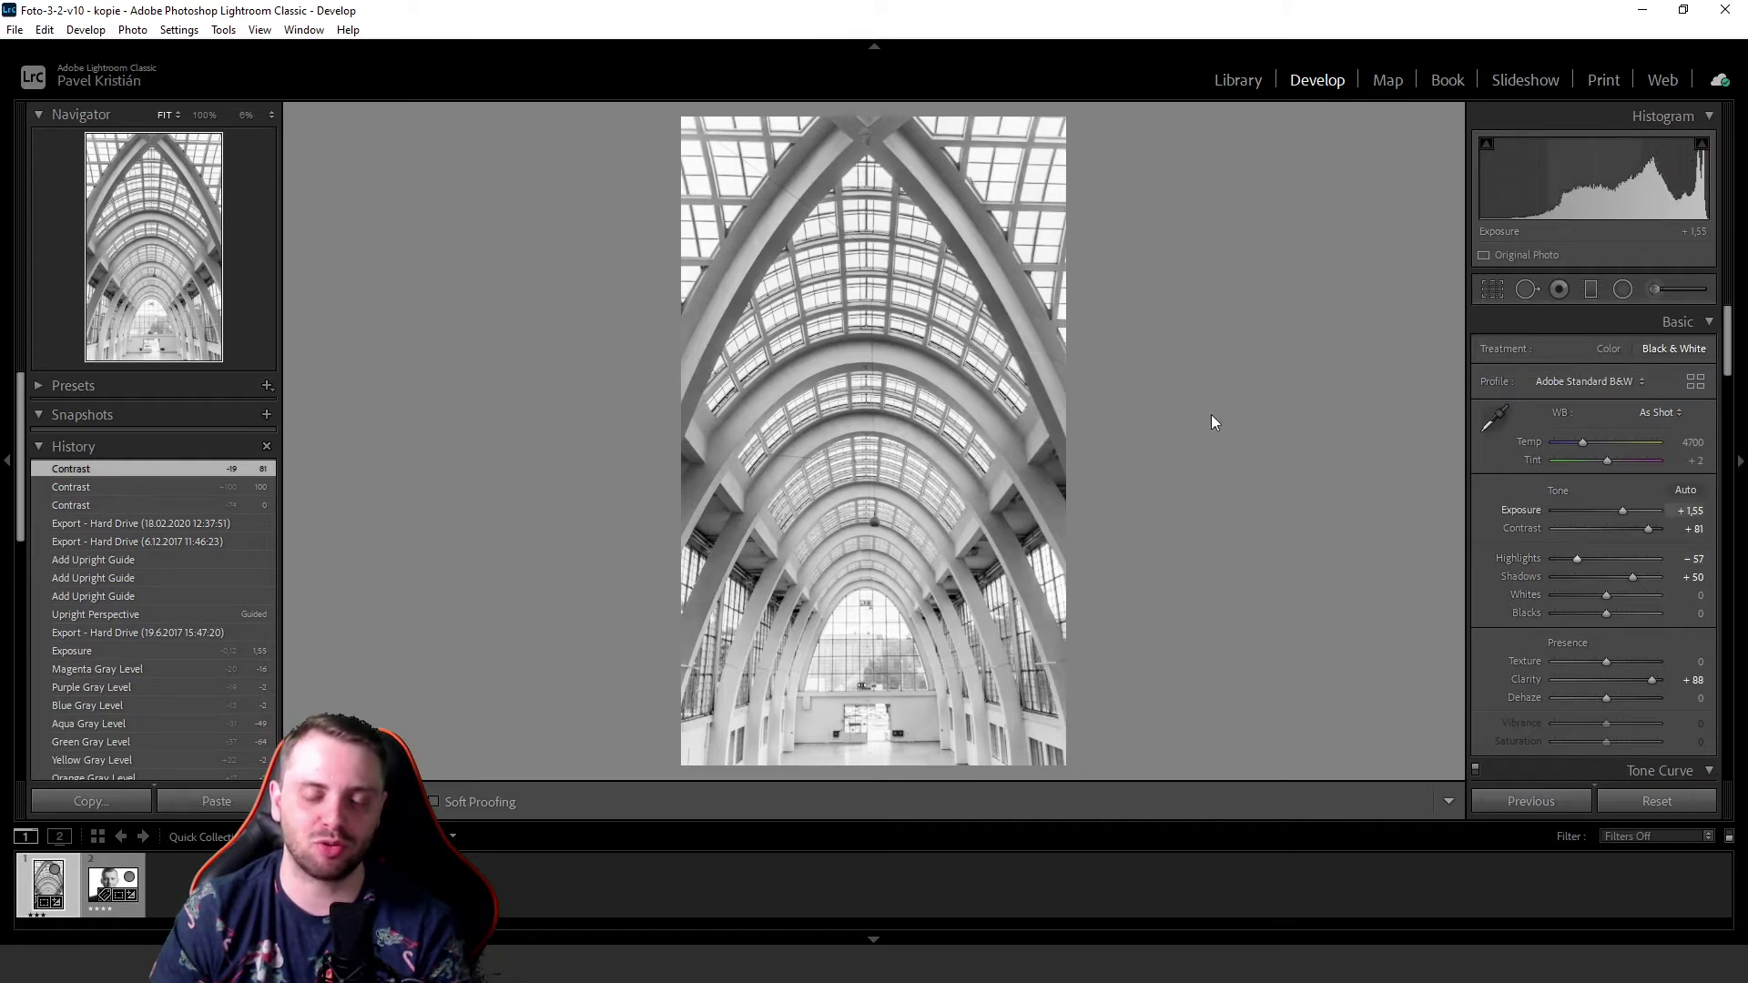
left_click(58, 872)
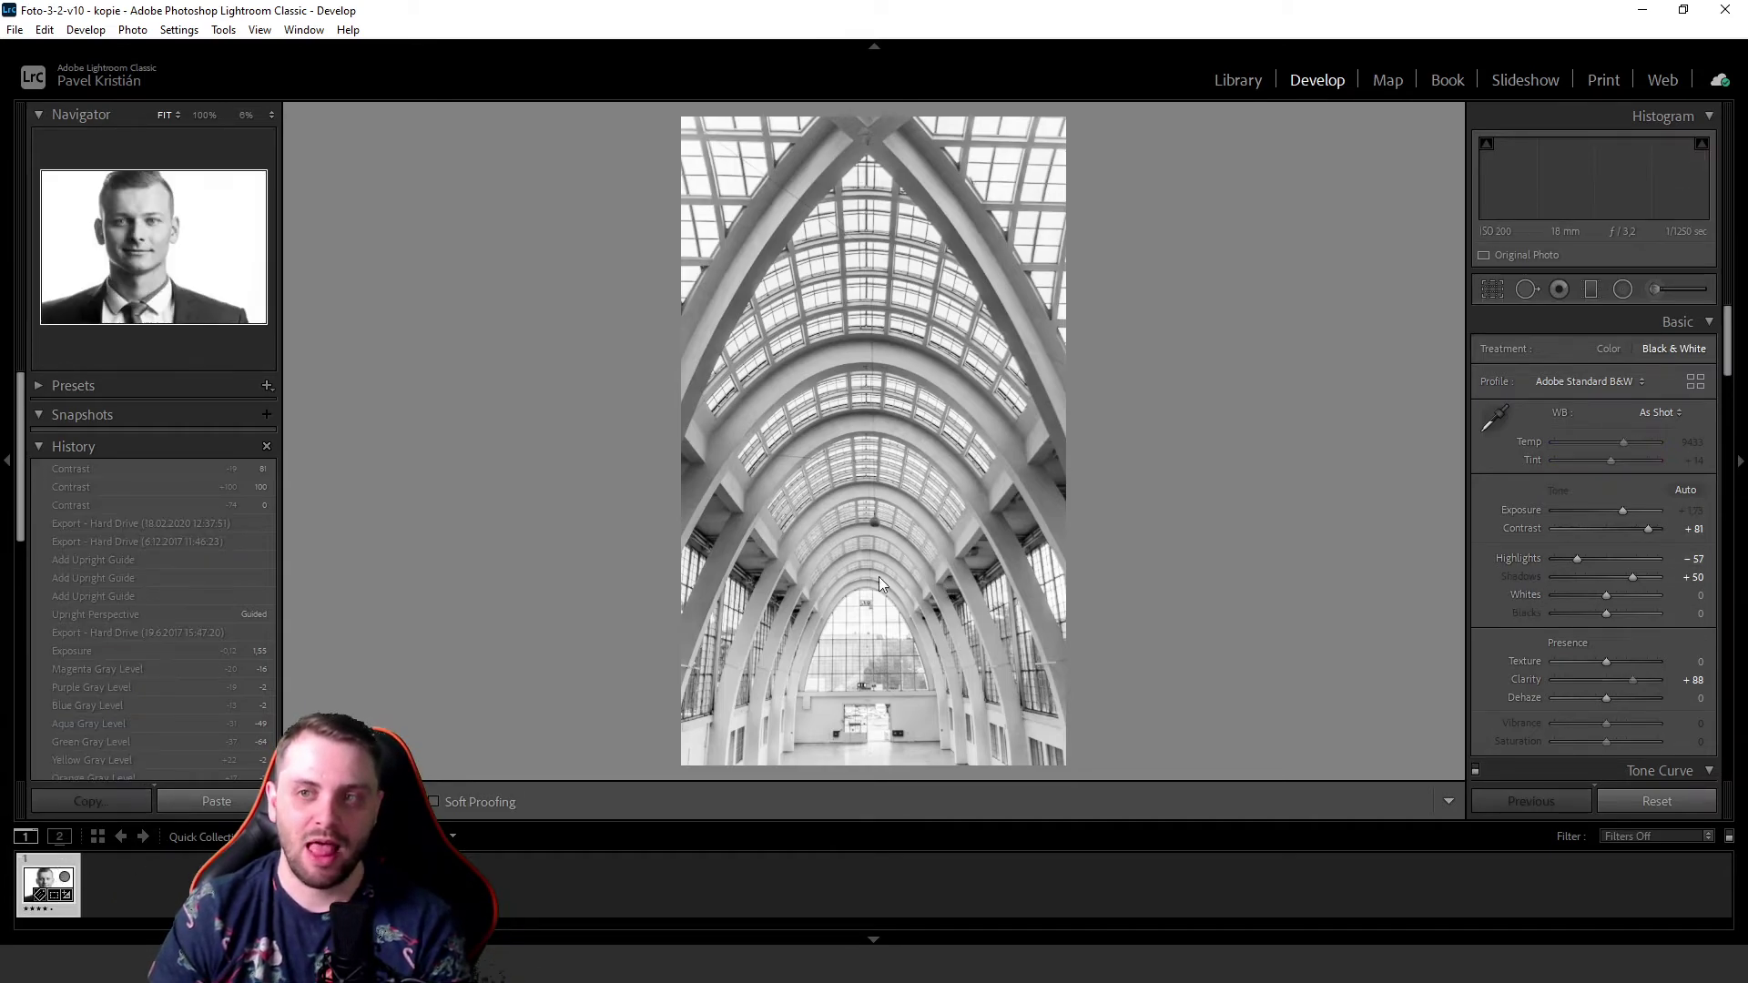